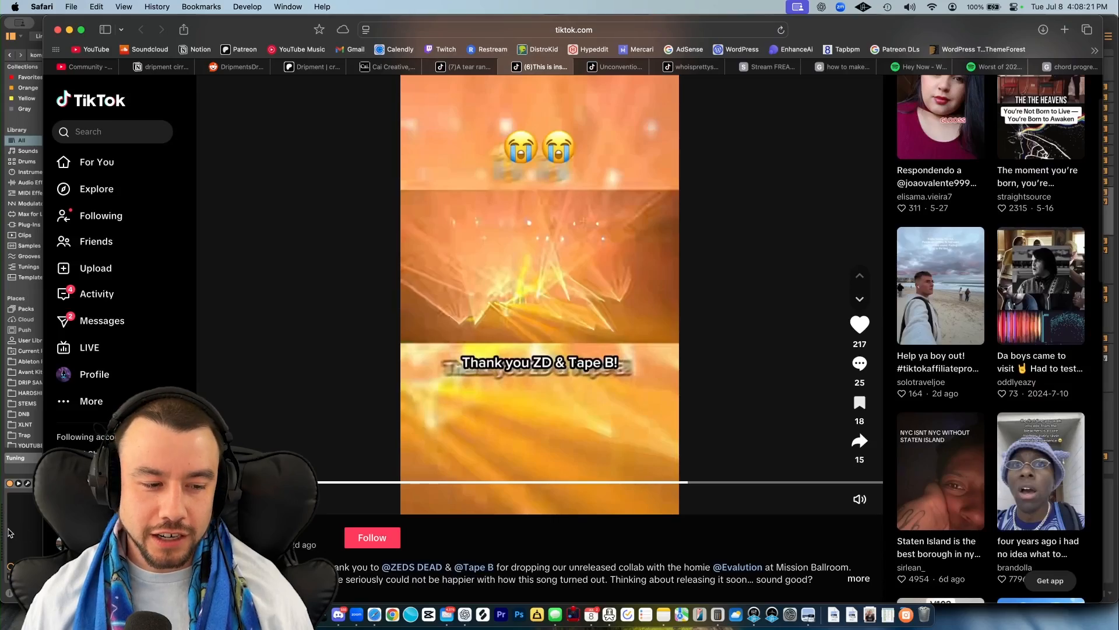
- Switch to Ableton Live and audition the yellow MIDI clip on the oddly easy/ ganja wub track
click(8, 532)
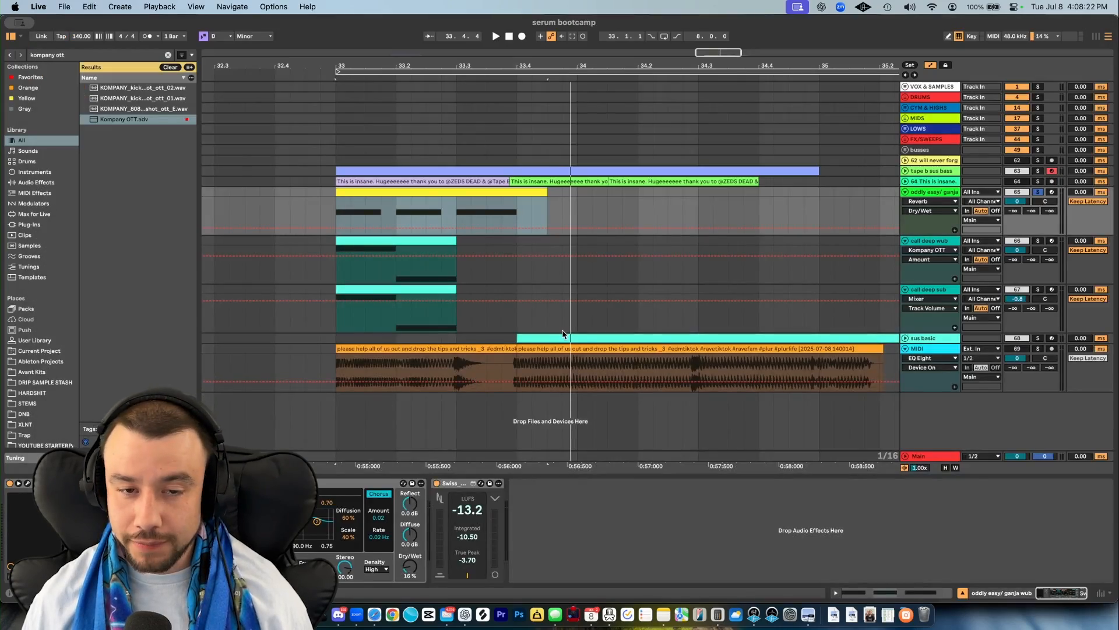
key(space)
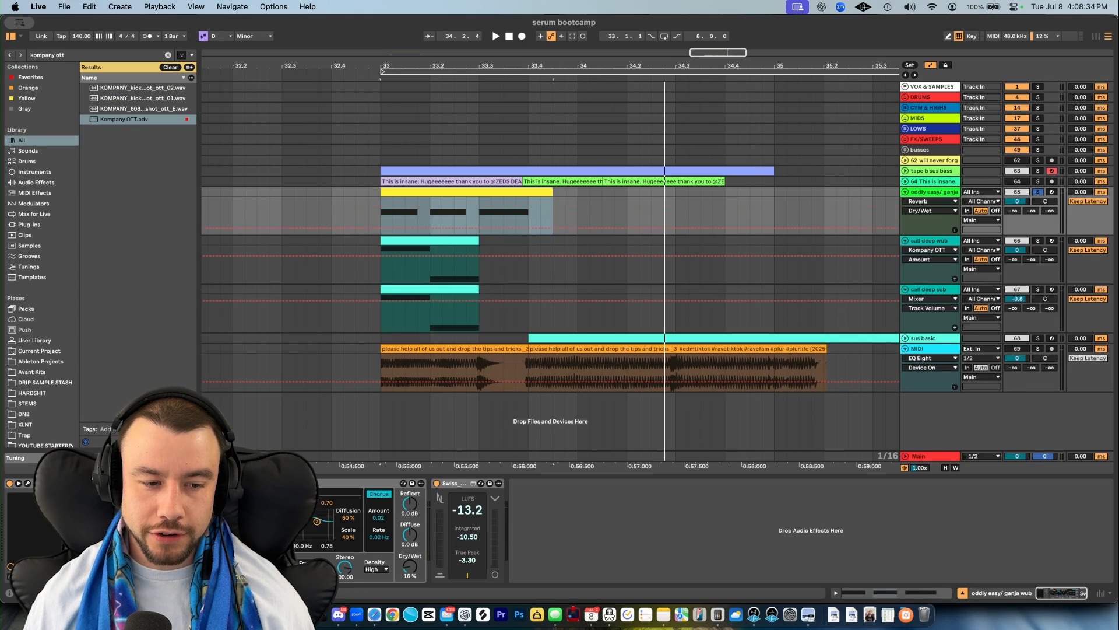
key(space)
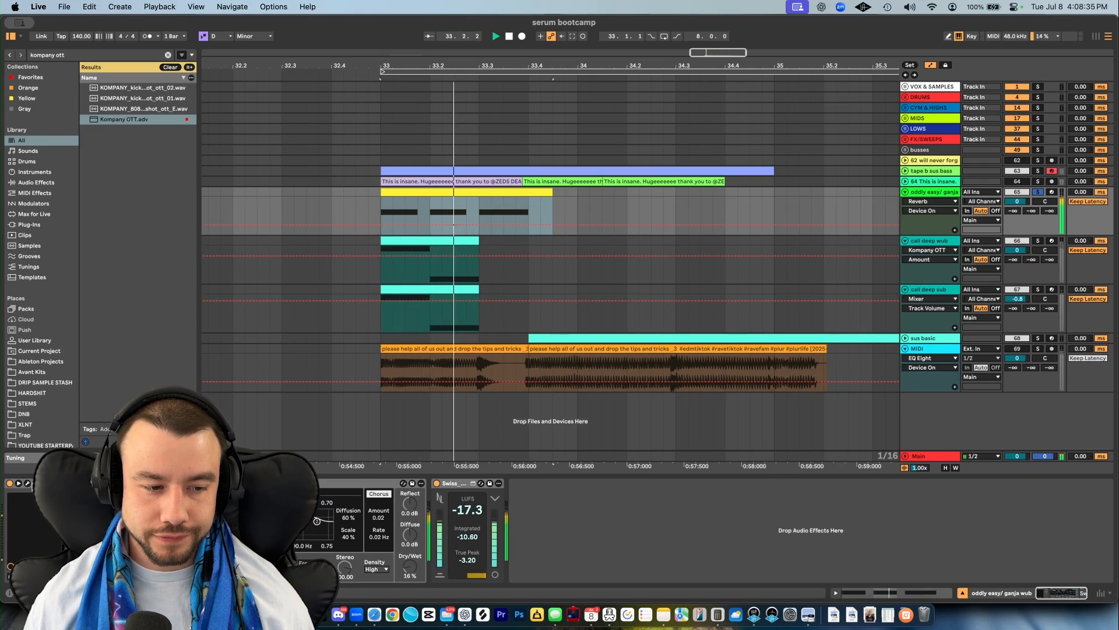
key(space)
key(space)
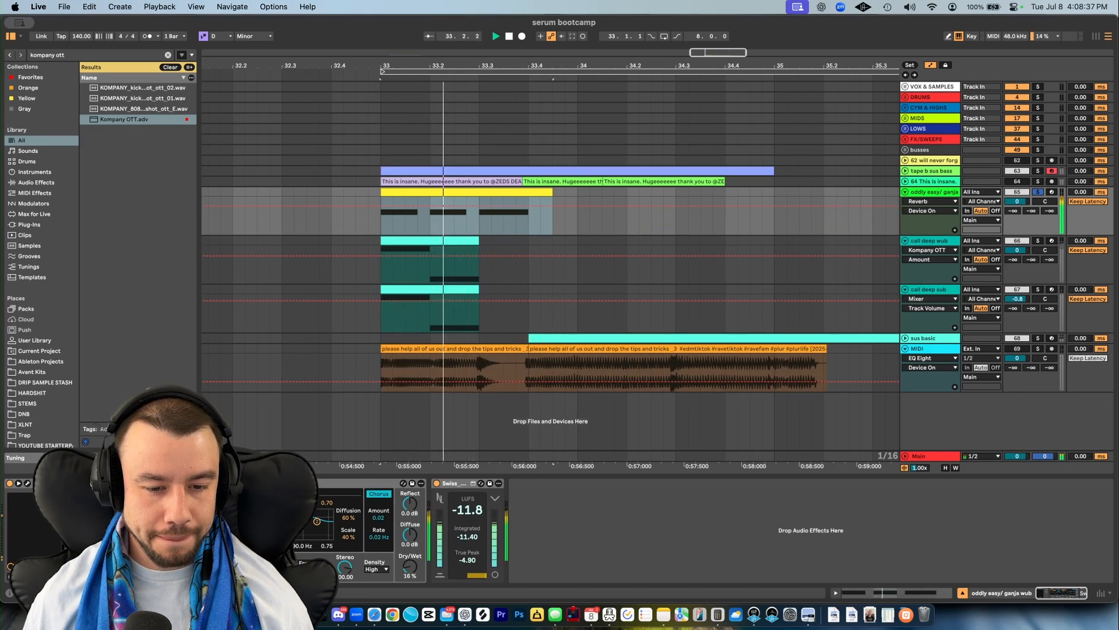
key(space)
- View the Serum 2 patch on the oddly easy/ ganja wub track, reposition its window, and close it
click(126, 483)
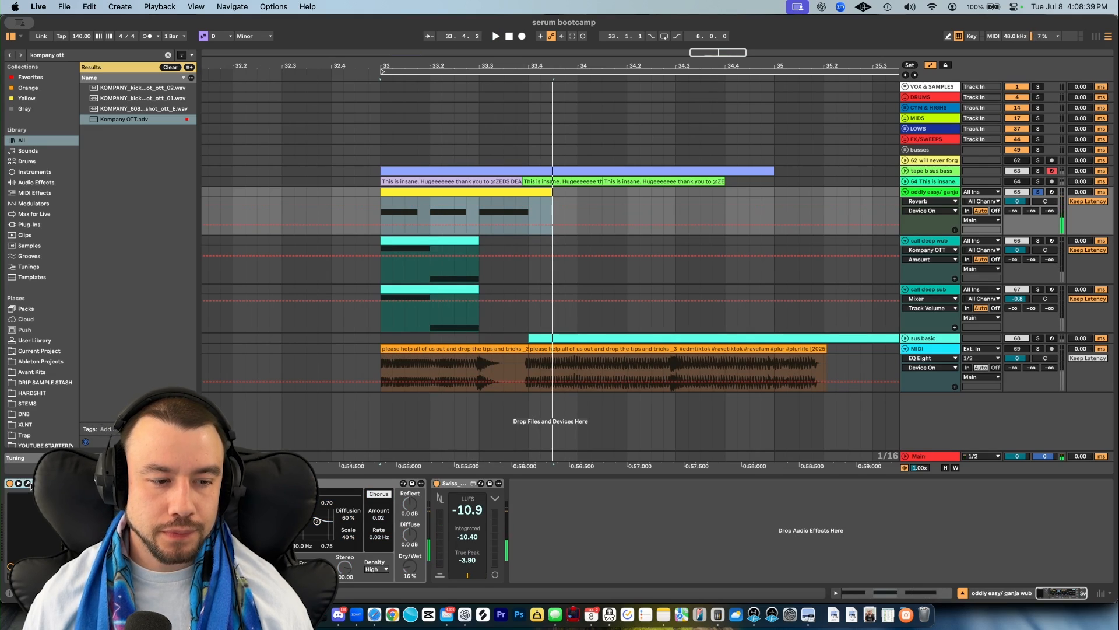
click(28, 484)
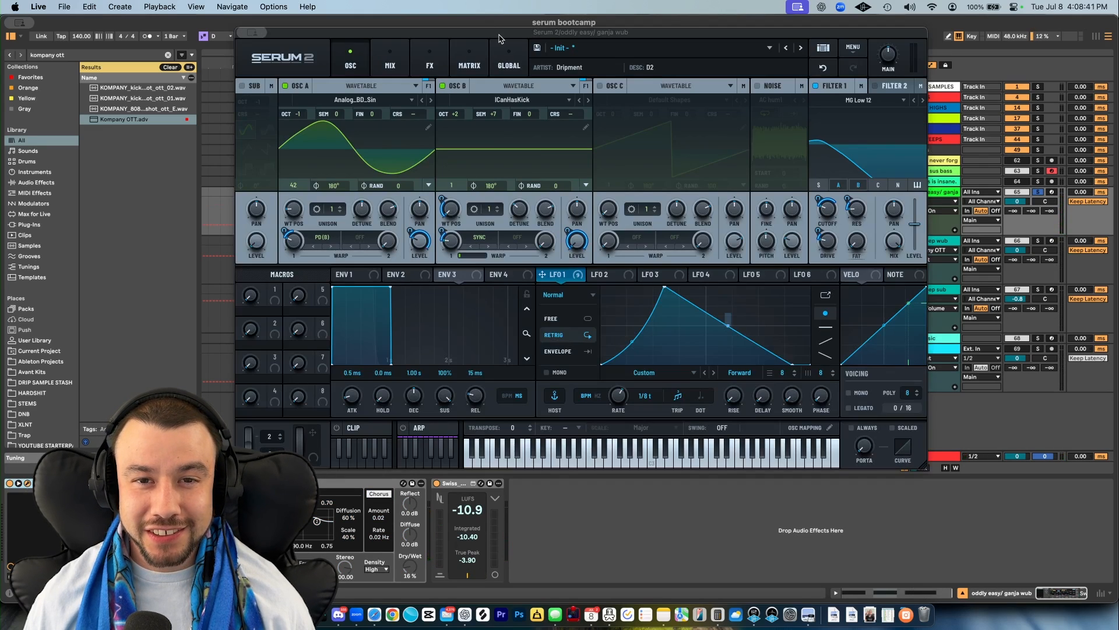
drag(499, 39, 481, 10)
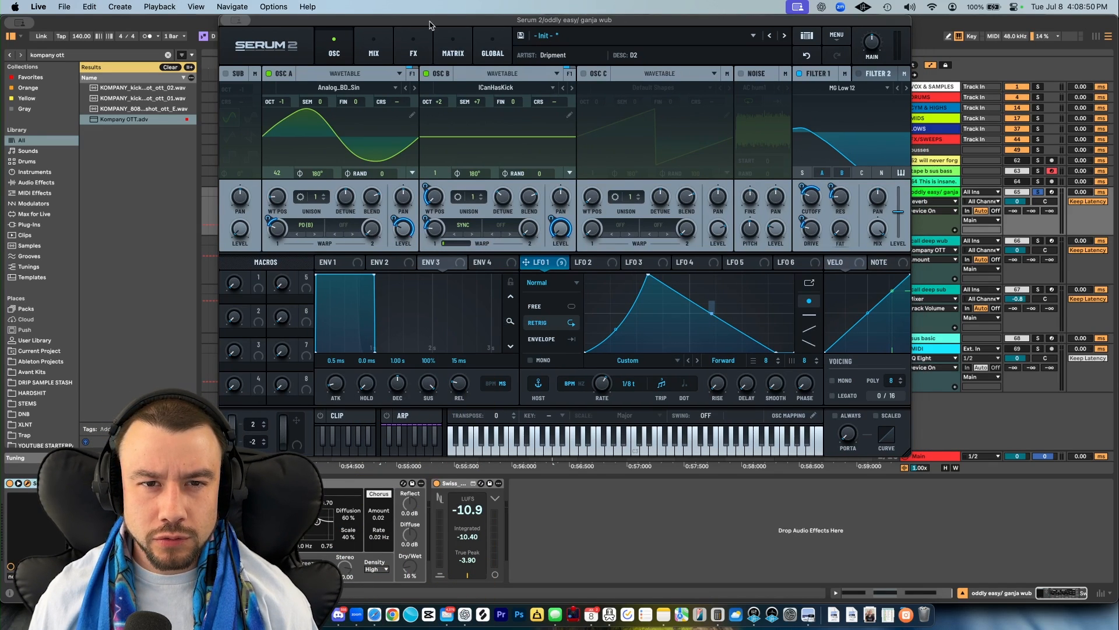
mouse_move(430, 23)
mouse_down()
mouse_move(430, 49)
mouse_move(416, 22)
mouse_up()
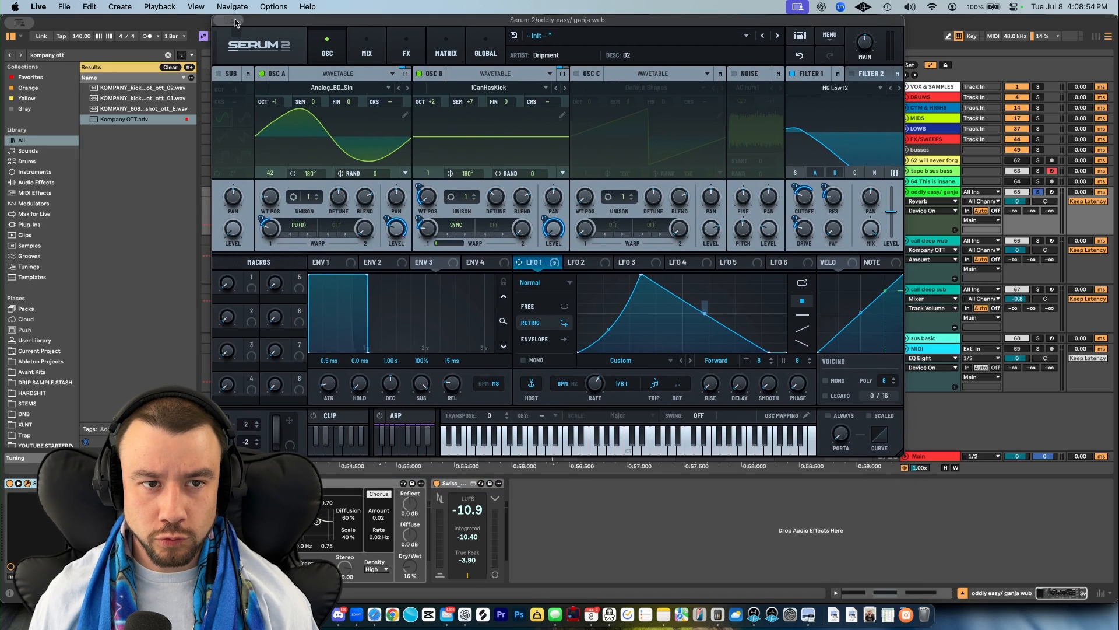
key(super+w)
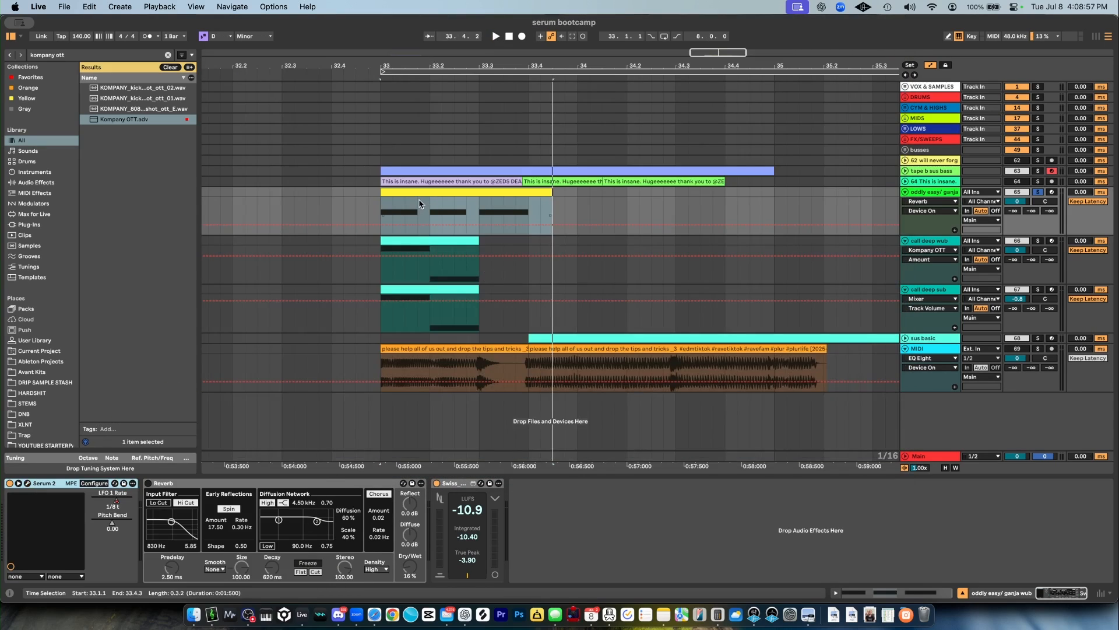
- Examine the D2 notes in the yellow clip's piano roll, play the clip, and return to the track's devices
double_click(418, 193)
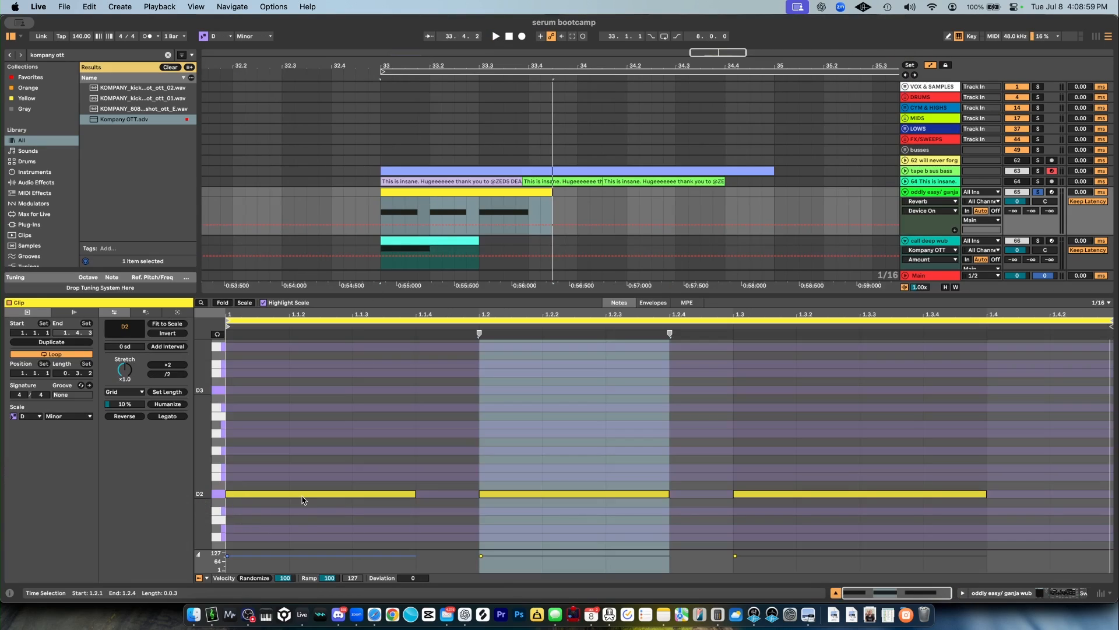
click(744, 516)
key(space)
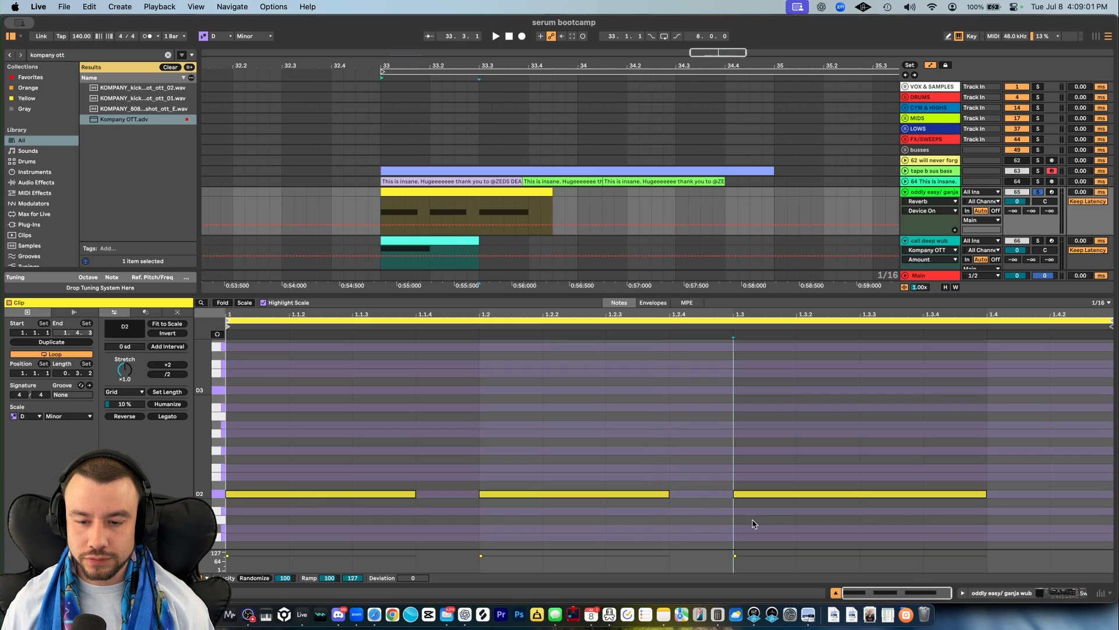
key(shift+Tab)
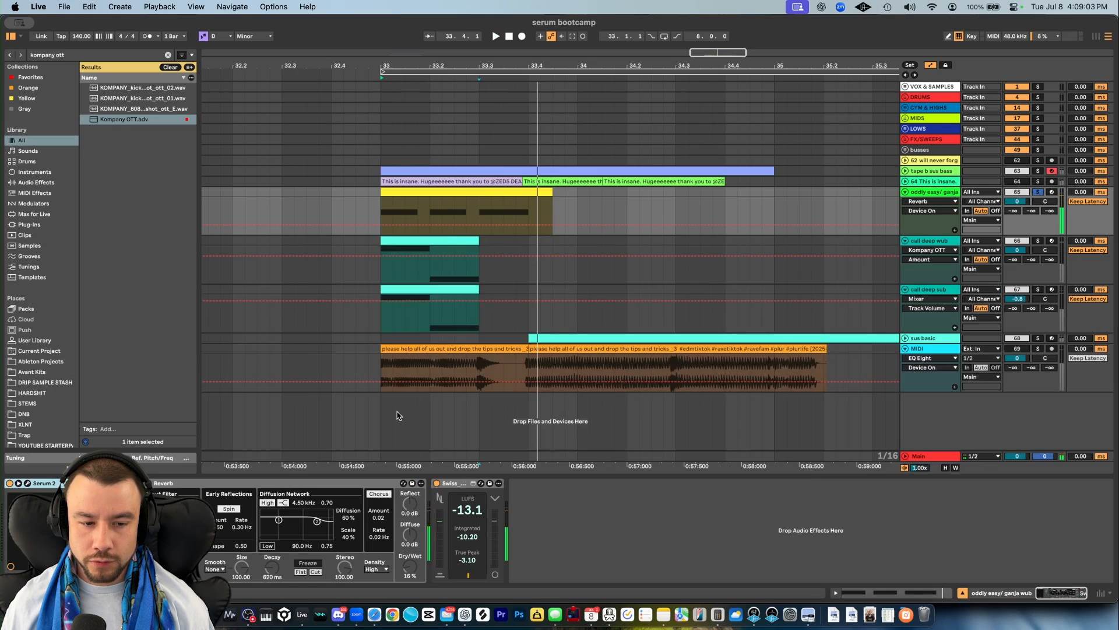
- Show the LFO 1 Rate automation on the oddly easy/ ganja wub track and audition its rate change
click(110, 505)
click(482, 225)
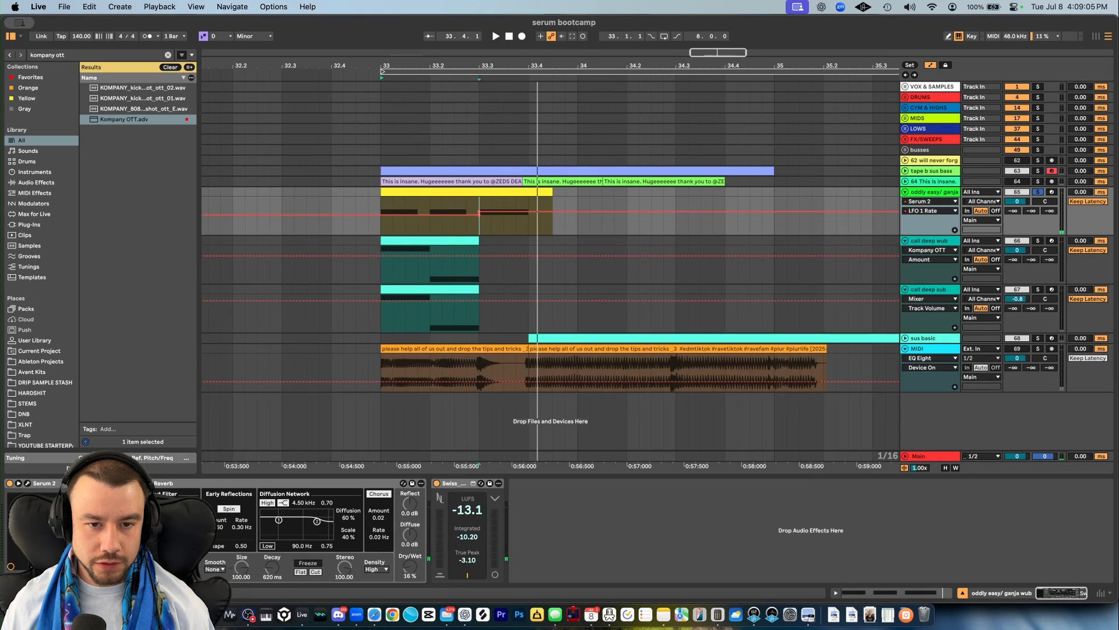
key(space)
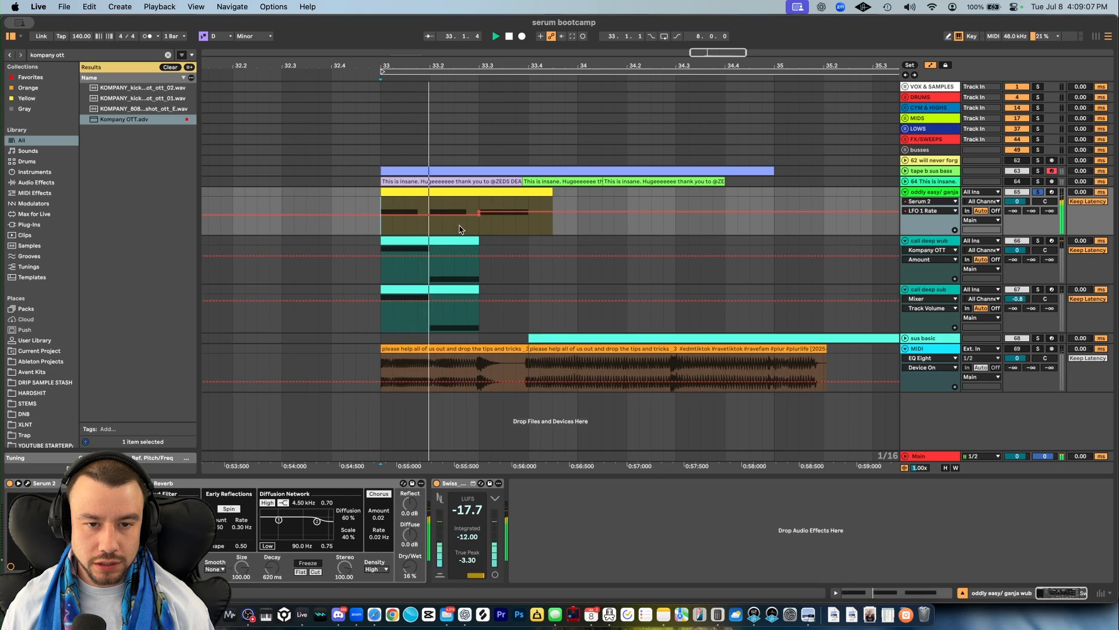
key(space)
key(space)
key(space)
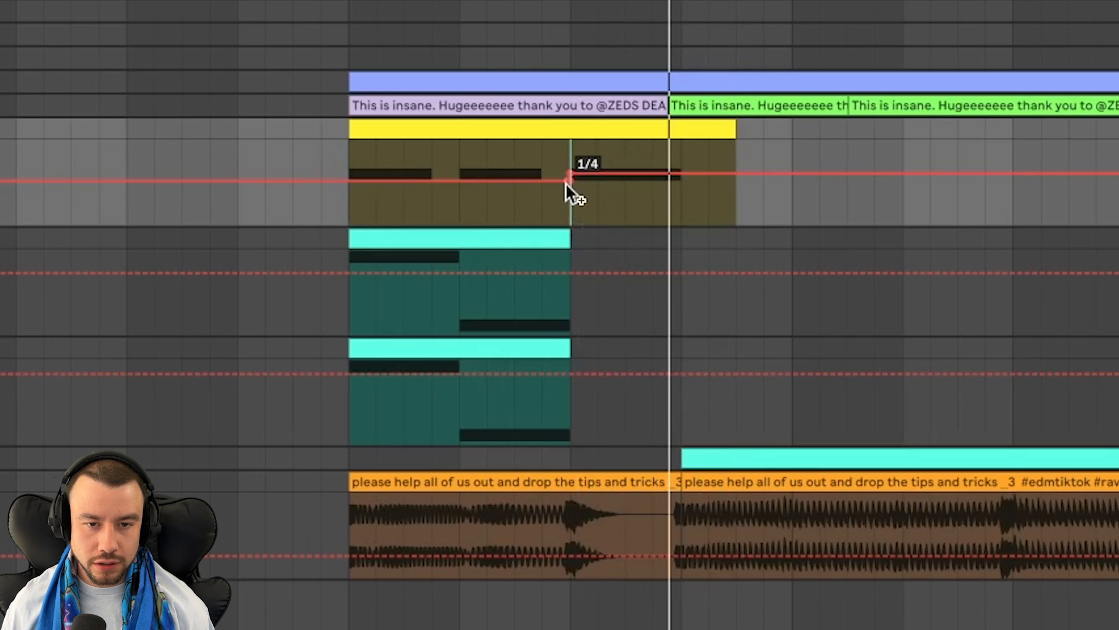
drag(340, 204, 554, 212)
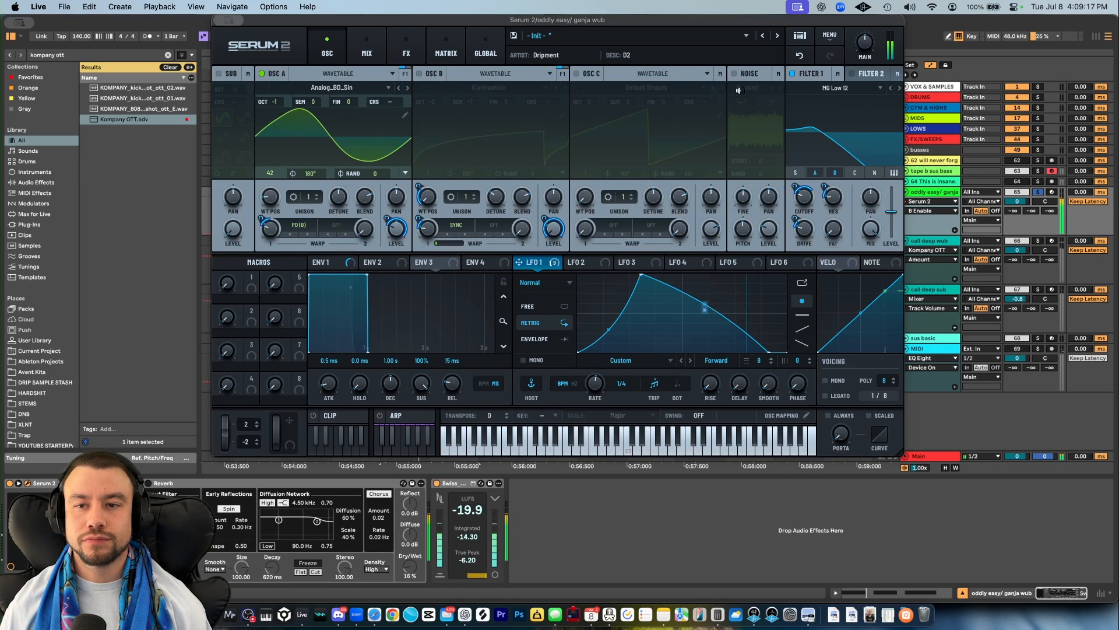
- Turn off Filter 1 in Serum 2 and review the main effects chain before returning to the oscillators
click(792, 73)
click(397, 47)
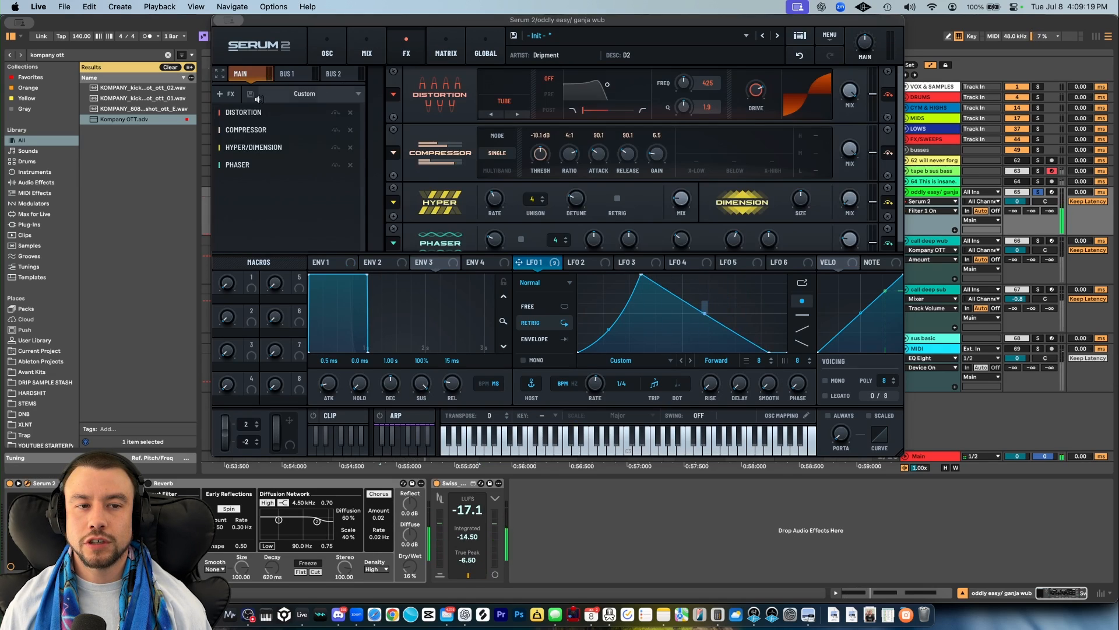
click(327, 45)
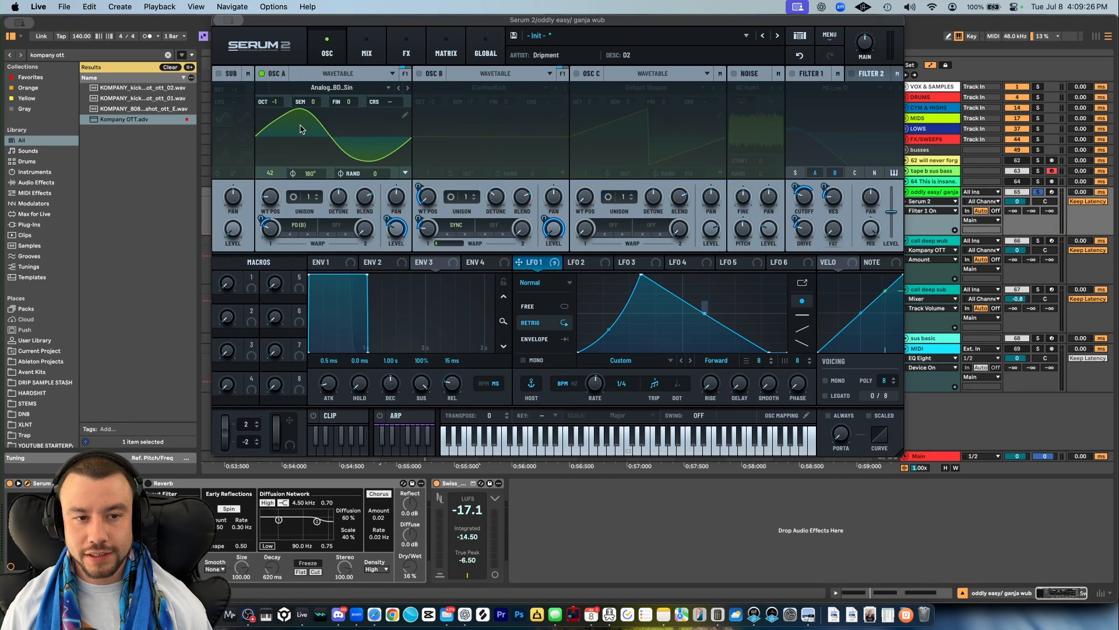
- Inspect oscillator A's Analog wavetable selection, wavetable position, and LFO 1 modulation on its PD (B) warp
click(327, 88)
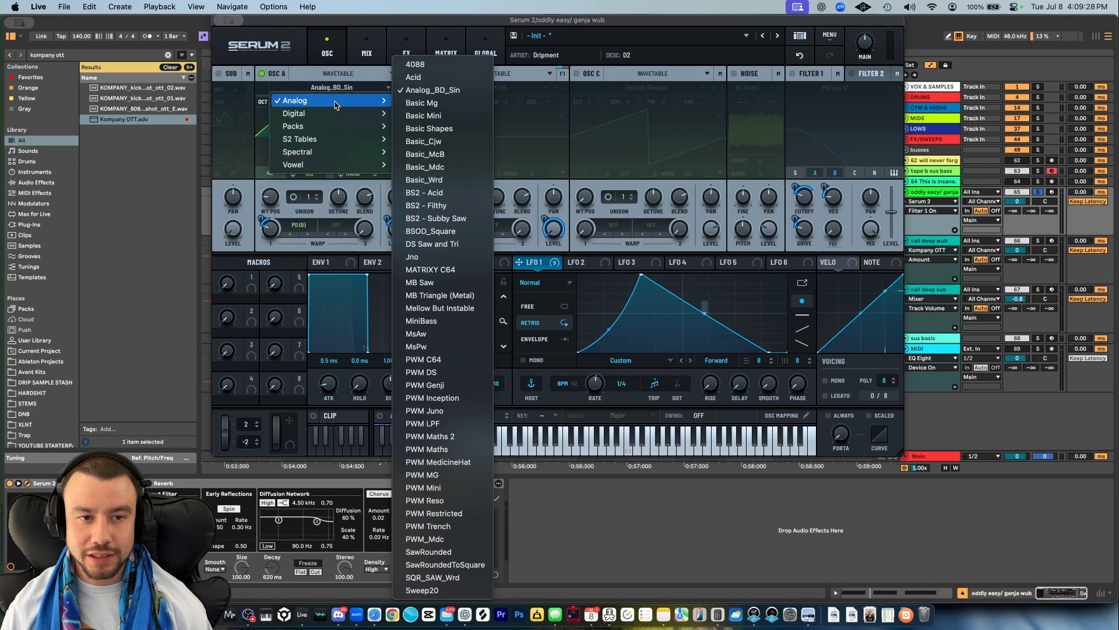
click(302, 69)
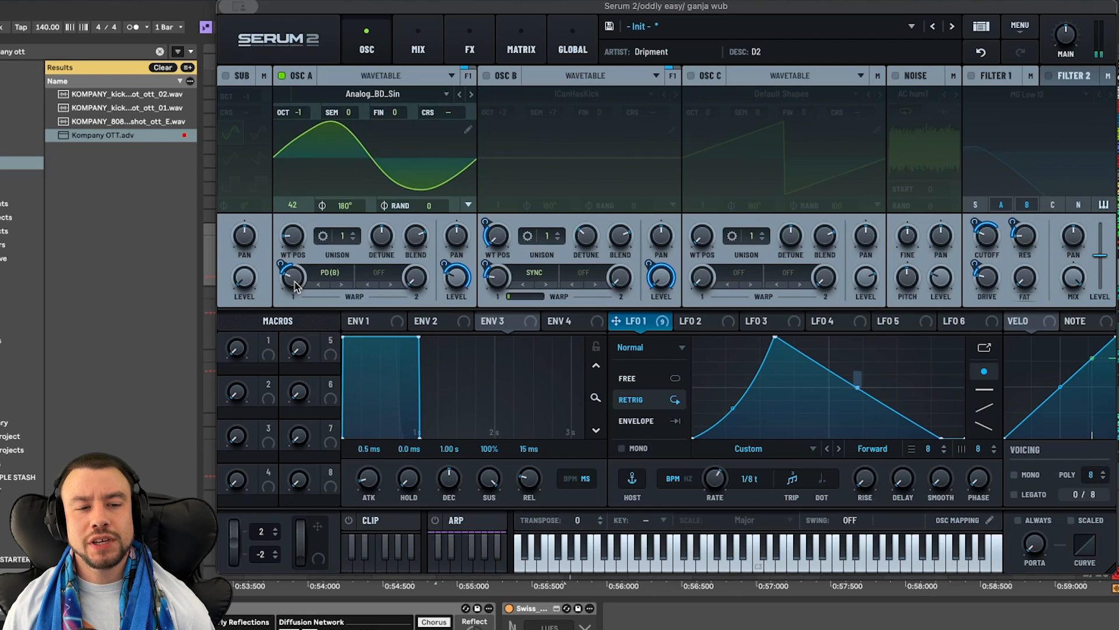
mouse_move(271, 231)
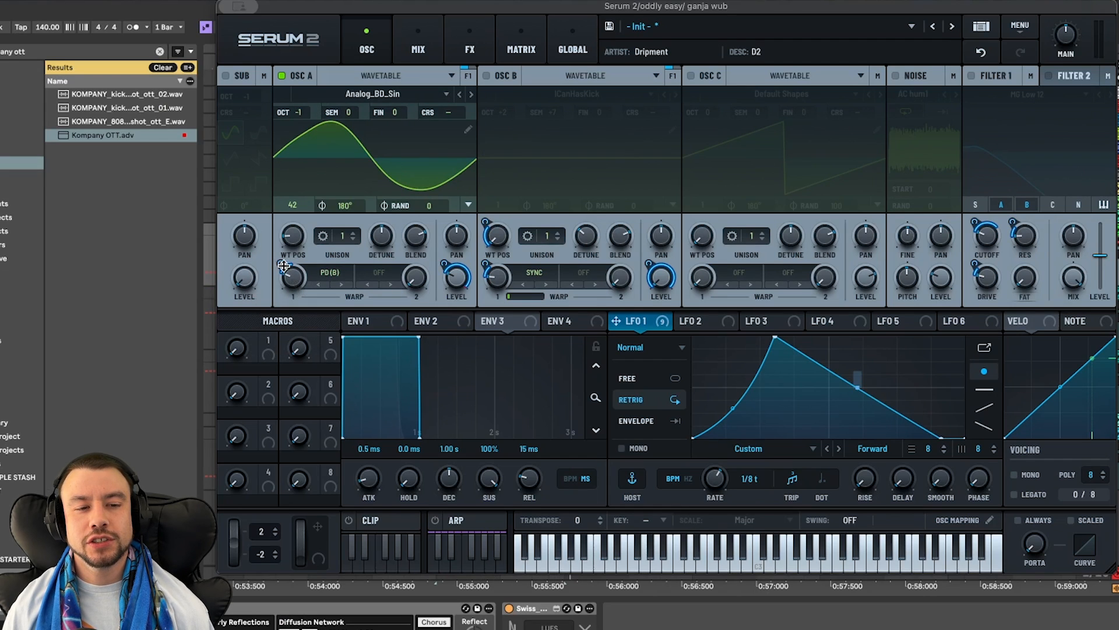
drag(284, 265, 290, 271)
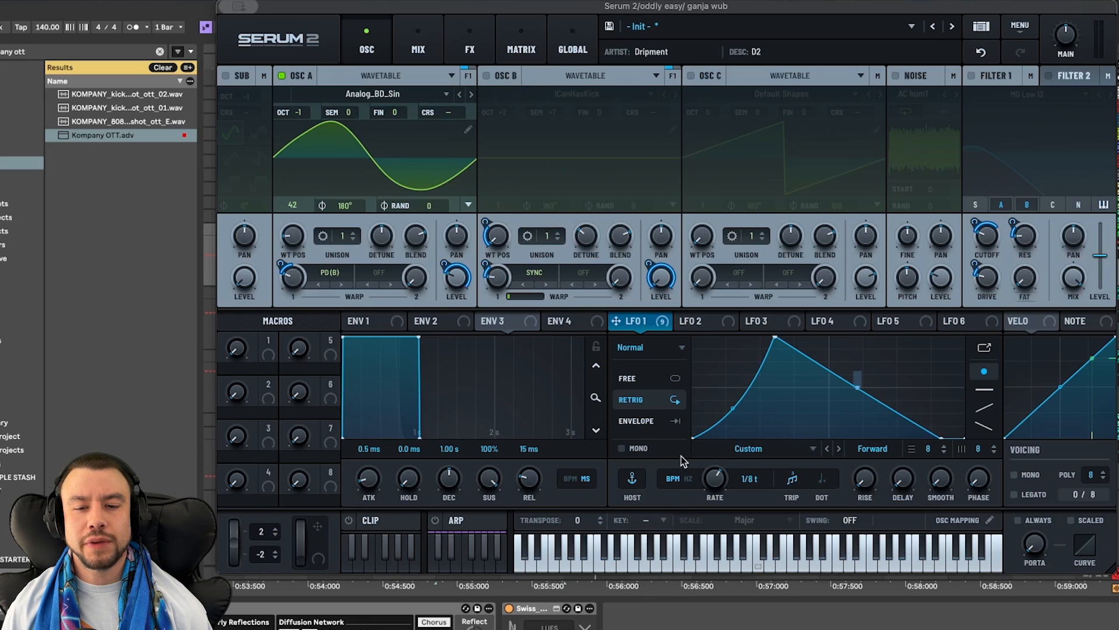
- Play the patch and choose LFO Bus 1 as the curve modulator for LFO 1's falling segment
key(space)
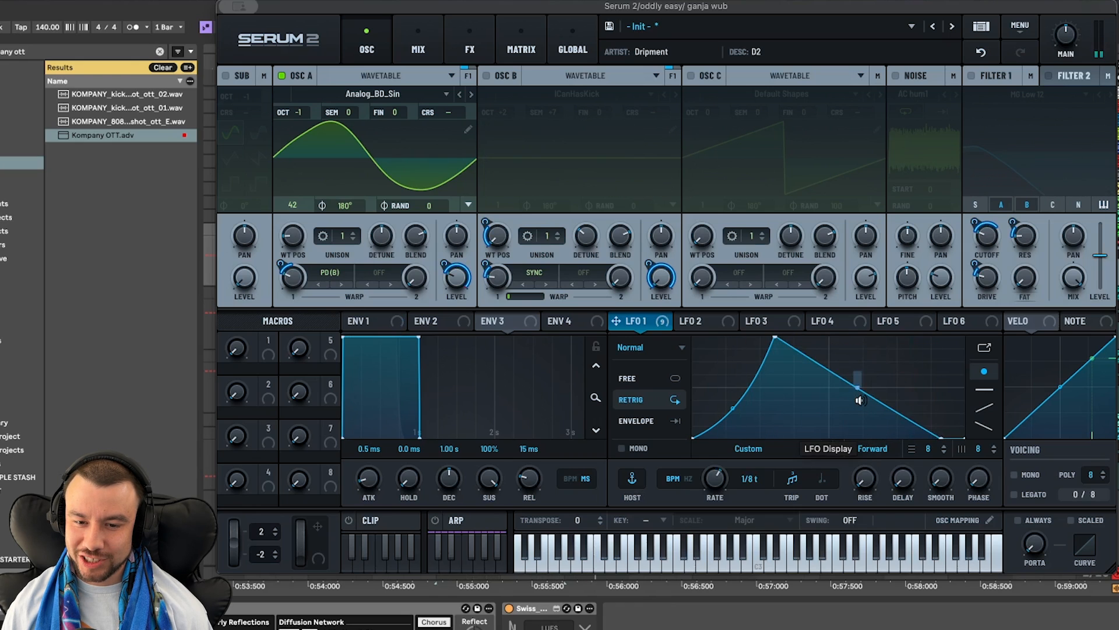
right_click(856, 387)
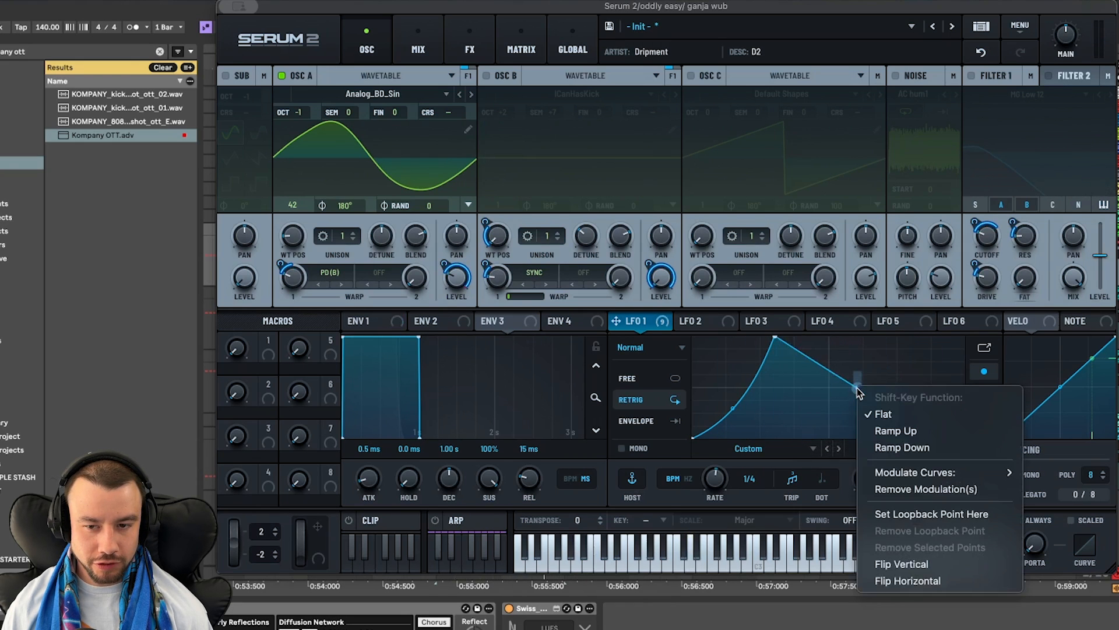
mouse_move(985, 472)
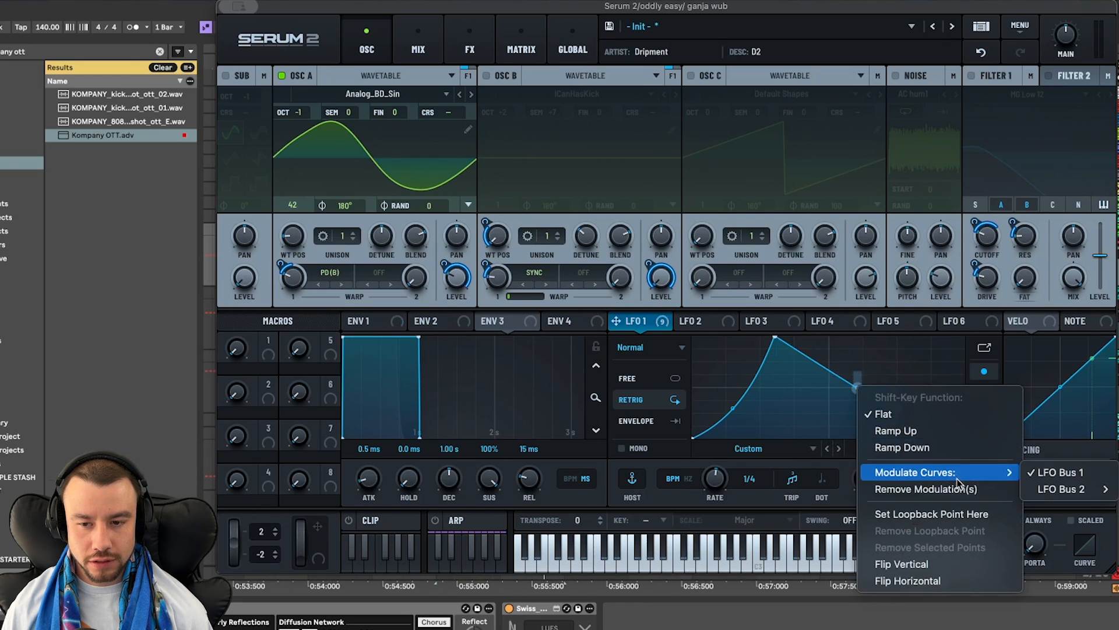
click(1071, 474)
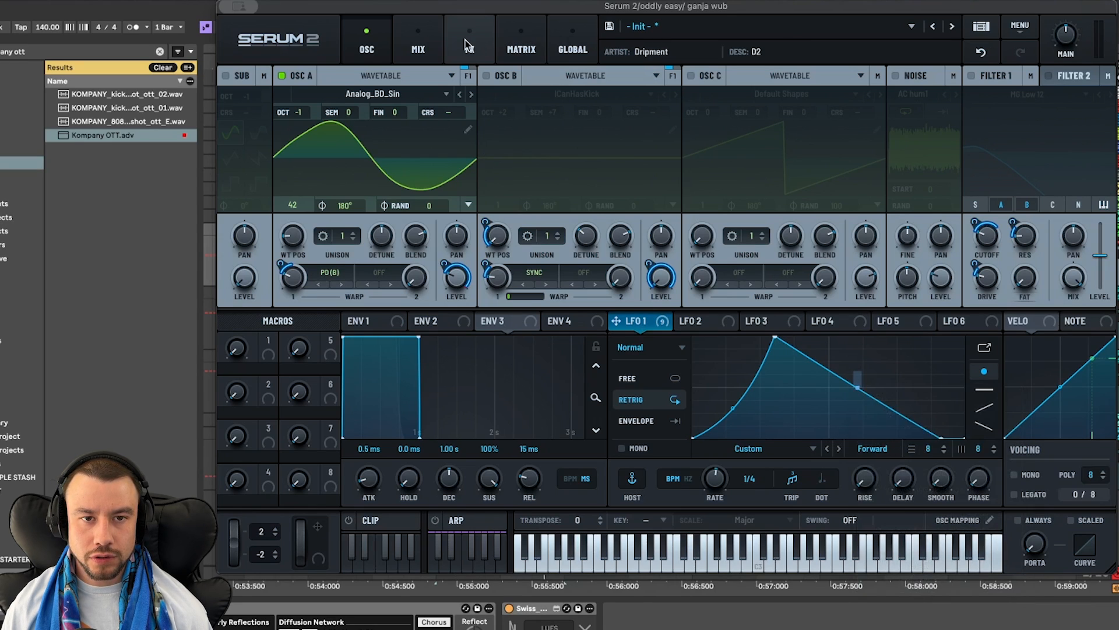
- Check the LFO 1 to LFO Bus 1 modulation amount in the matrix and return to the oscillators
click(520, 46)
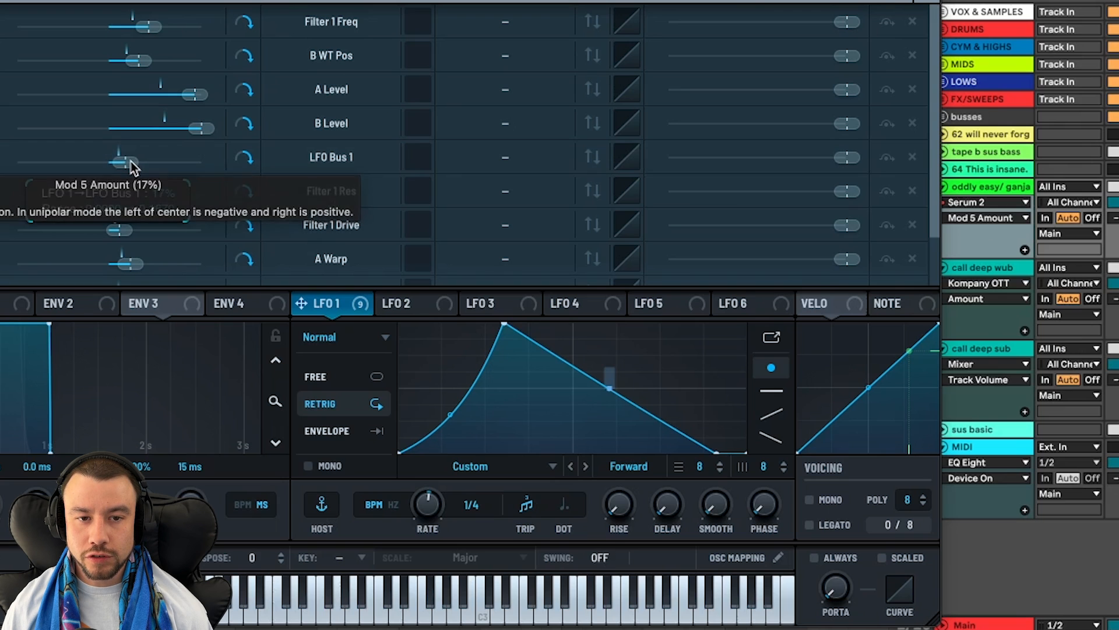
click(482, 211)
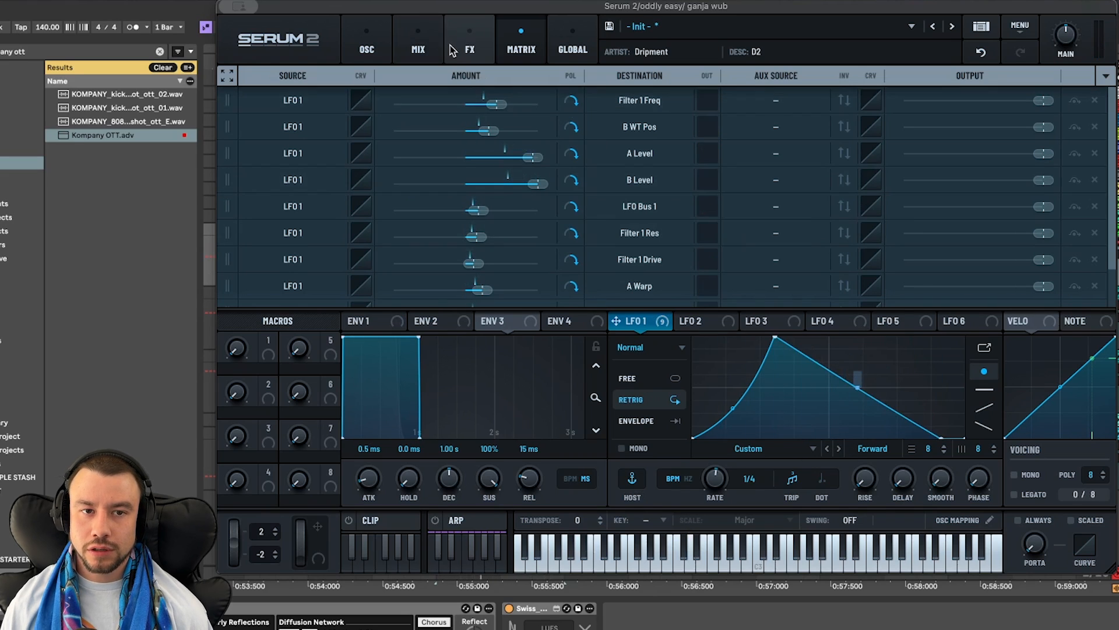
click(367, 41)
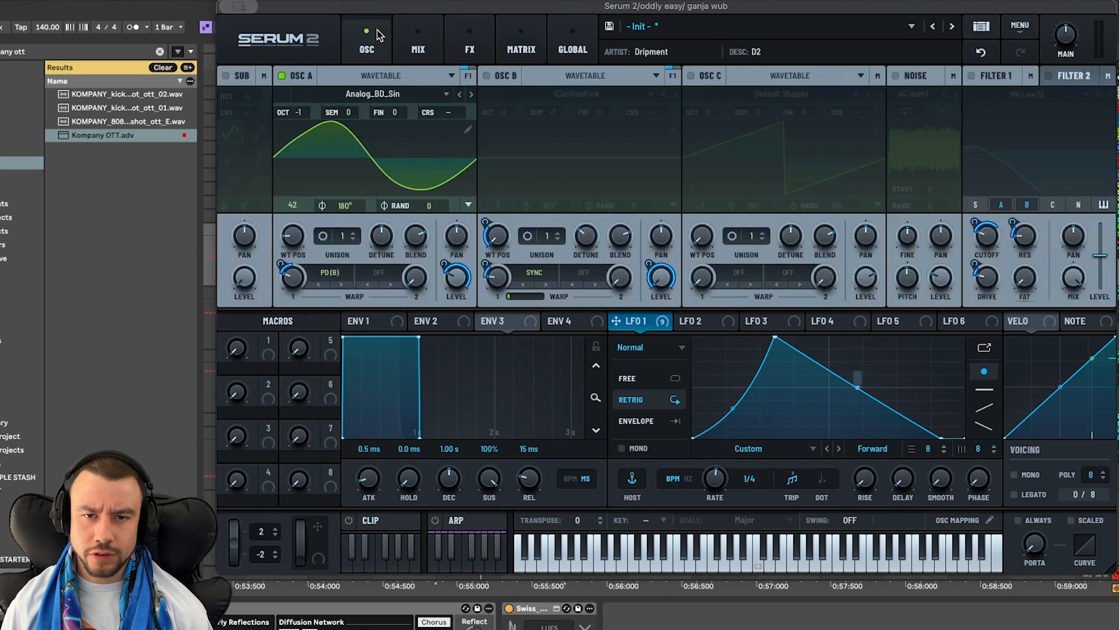
- Enable oscillator B and view its wavetable categories, keeping the ICanHasKick wavetable
click(487, 76)
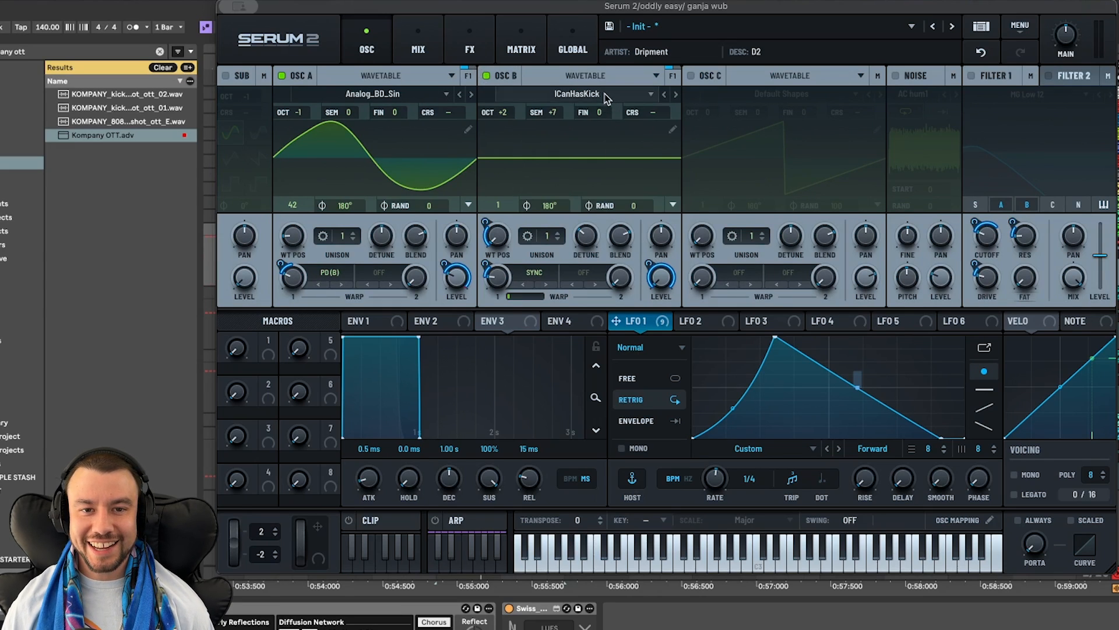
click(577, 94)
mouse_move(600, 124)
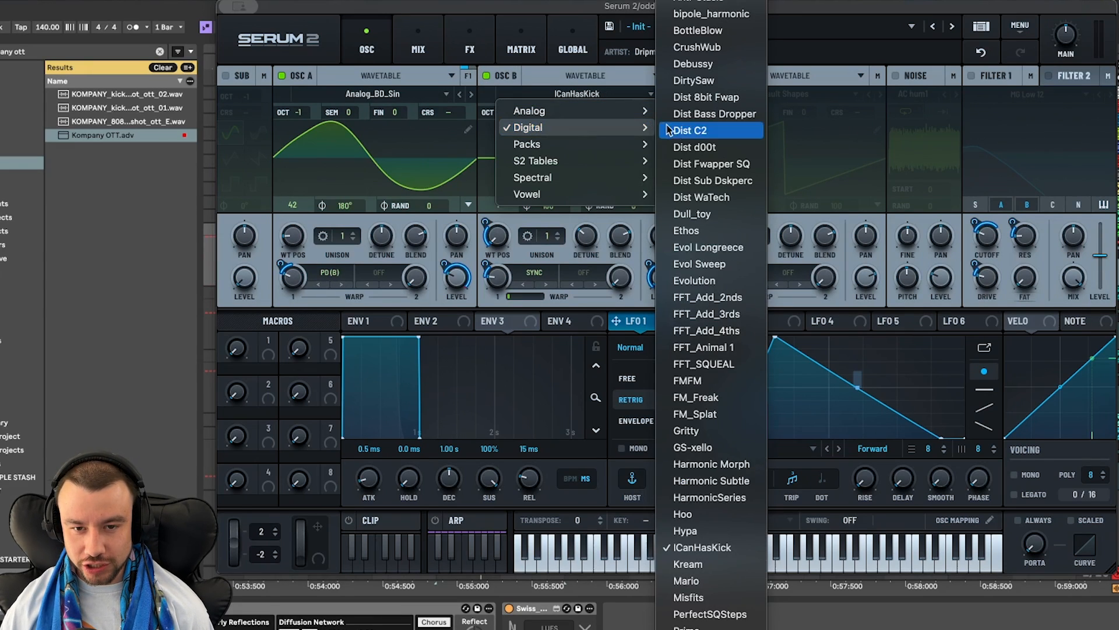
click(513, 263)
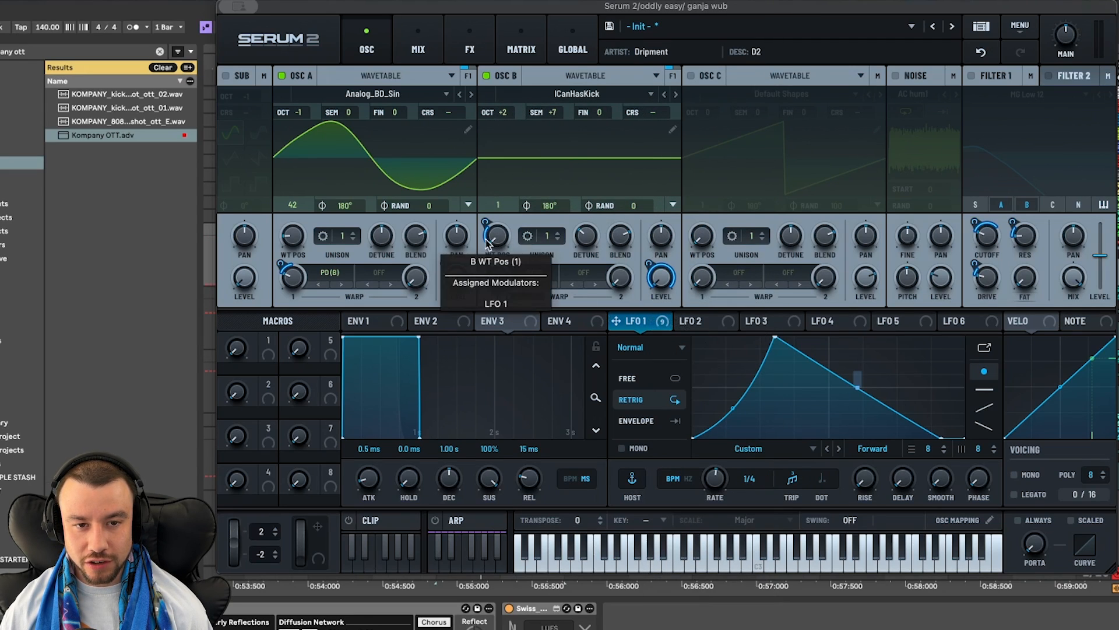
- Audition the patch and bypass the LFO 1 modulator on oscillator B's Sync warp amount
key(space)
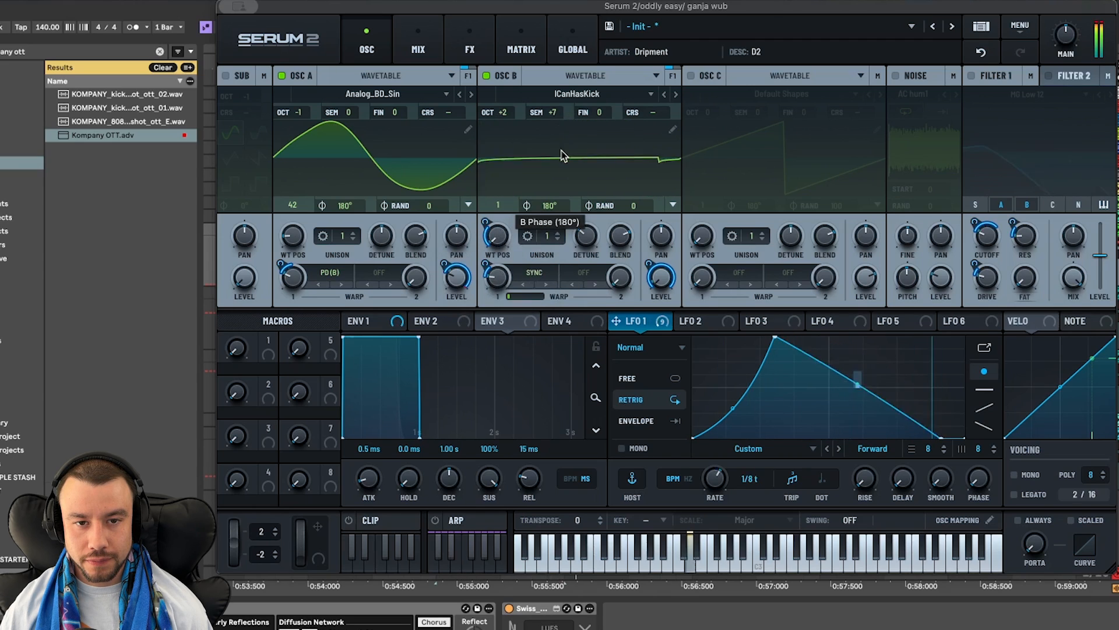
right_click(497, 279)
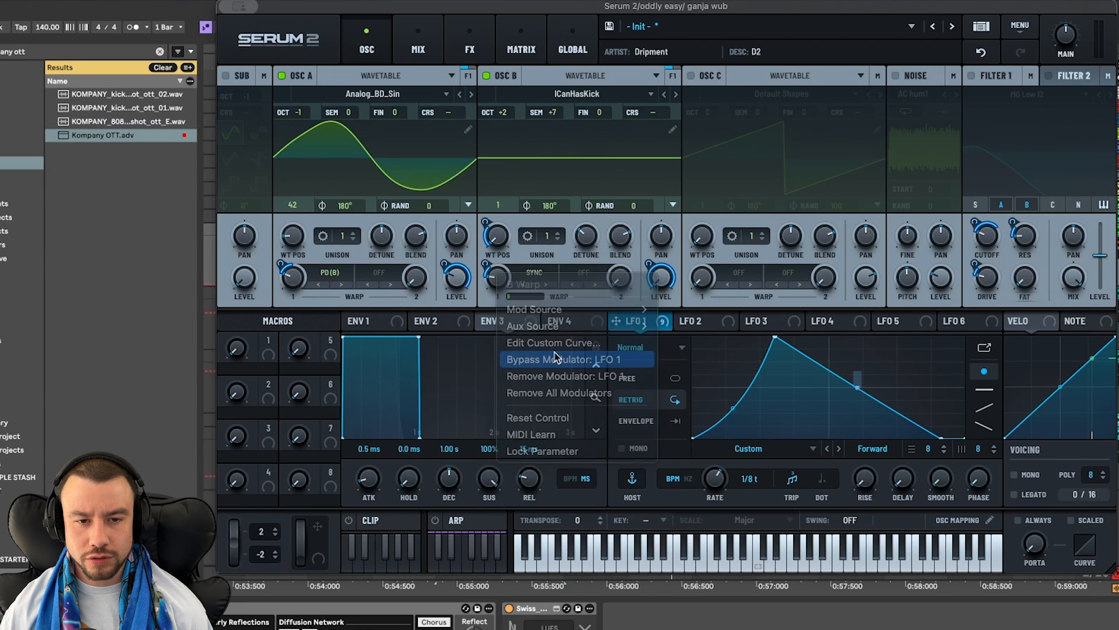
click(555, 359)
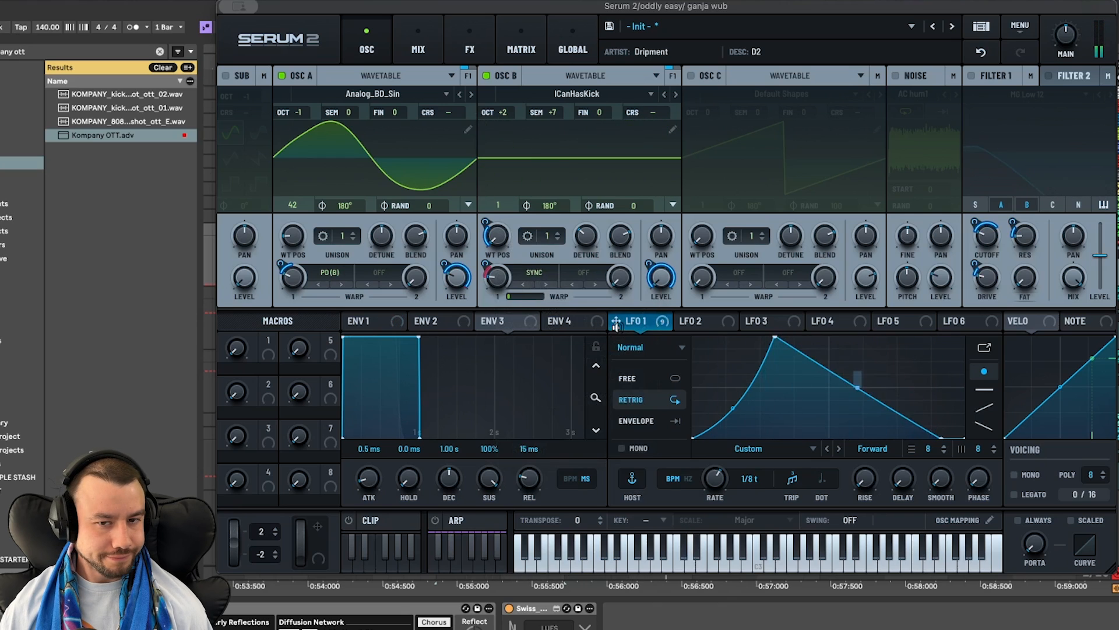
- Audition the patch with oscillator B's semitones lowered to +2 and 0, and return them to +7
key(space)
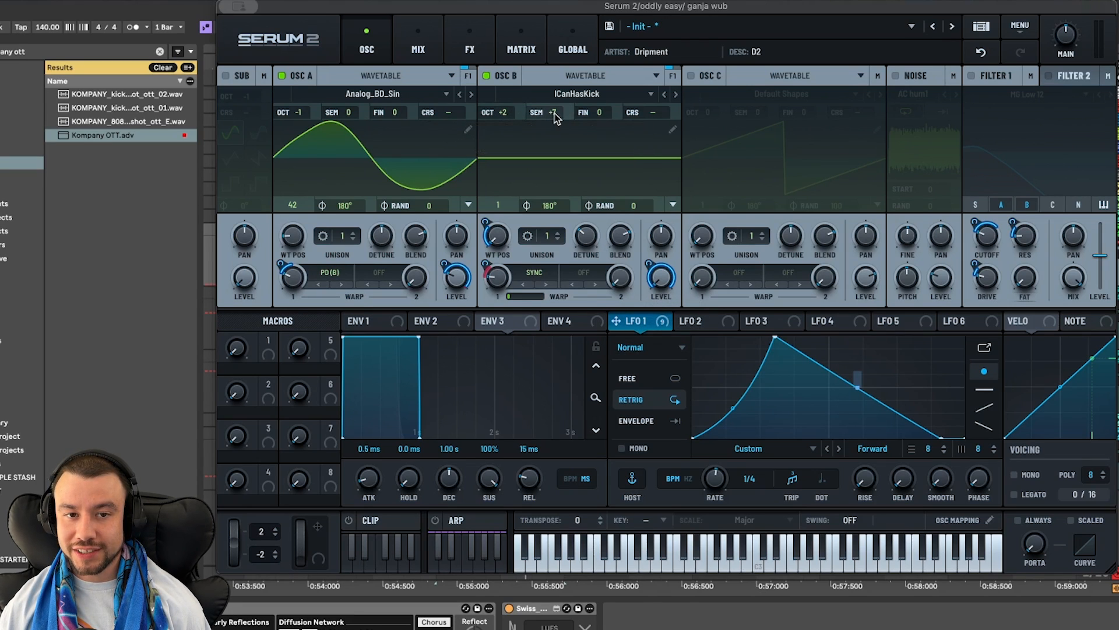
key(space)
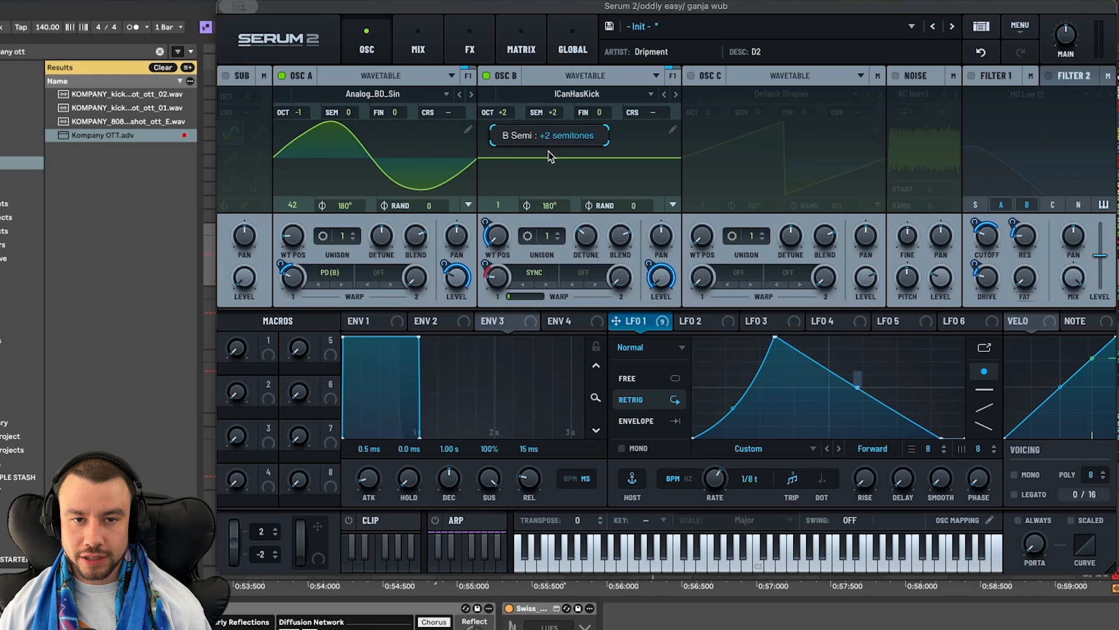
drag(549, 151, 549, 158)
key(space)
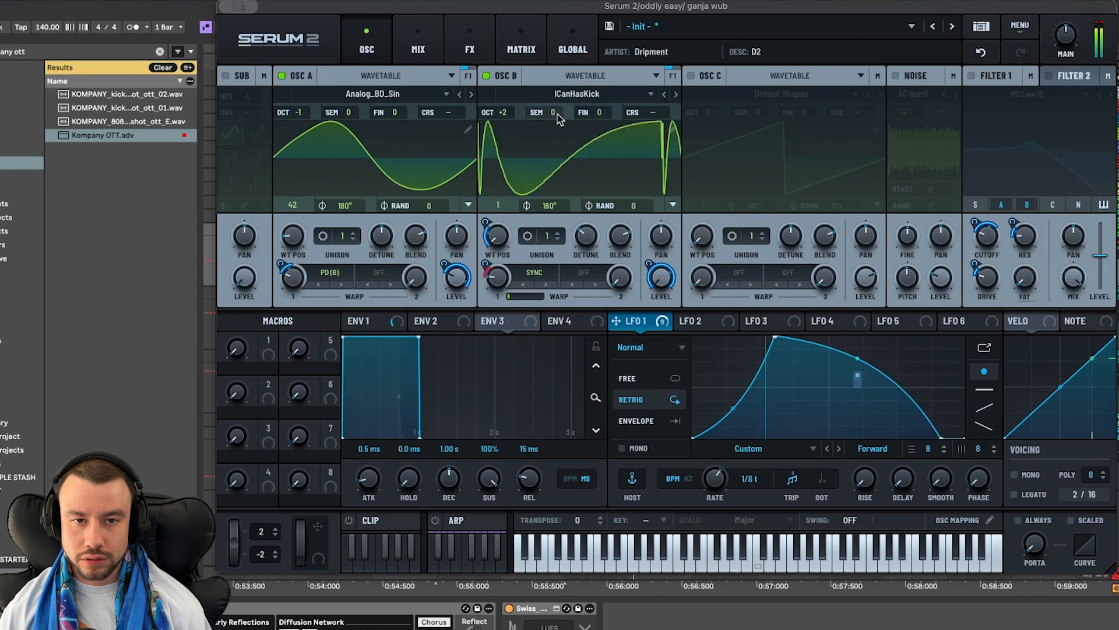
drag(558, 118, 556, 55)
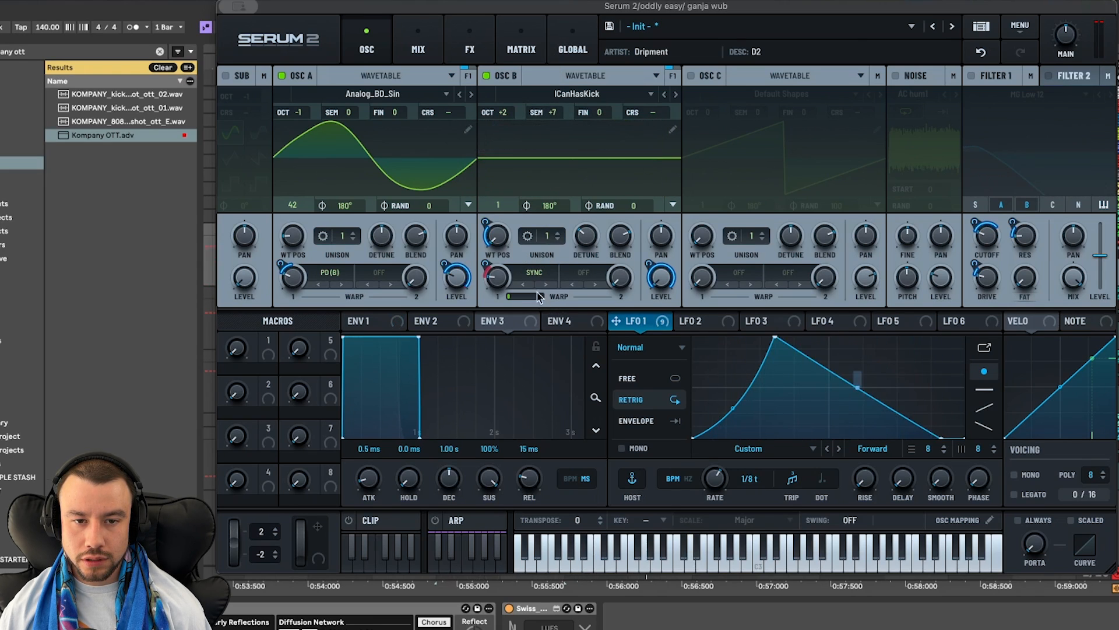
- Re-enable the LFO 1 modulator on oscillator B's Sync warp amount, check its range and audition the patch
right_click(495, 278)
click(550, 362)
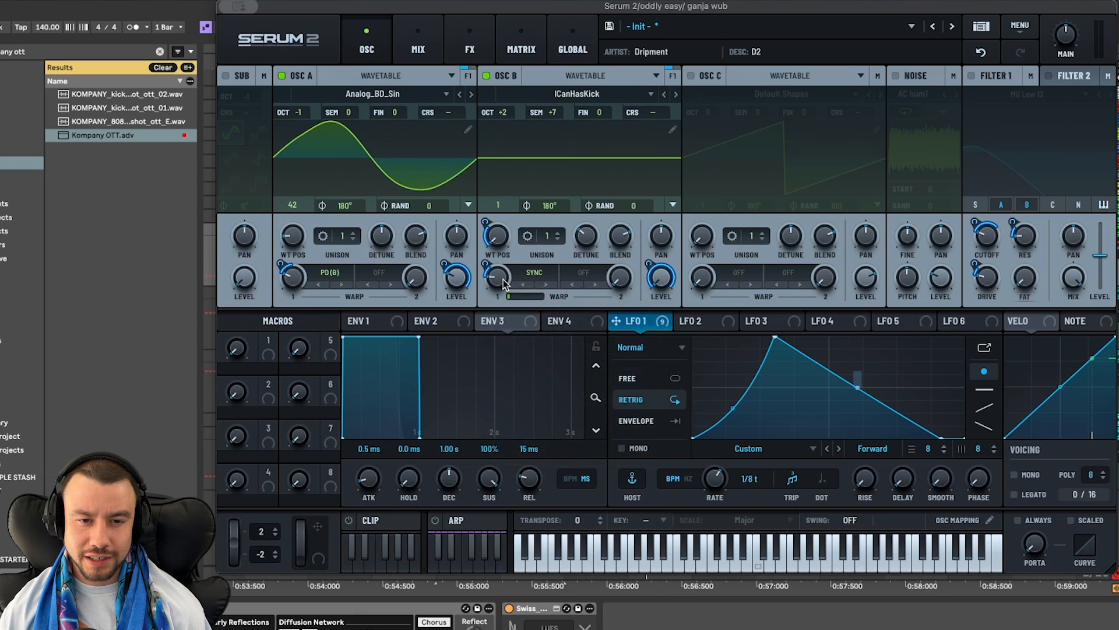
mouse_move(487, 264)
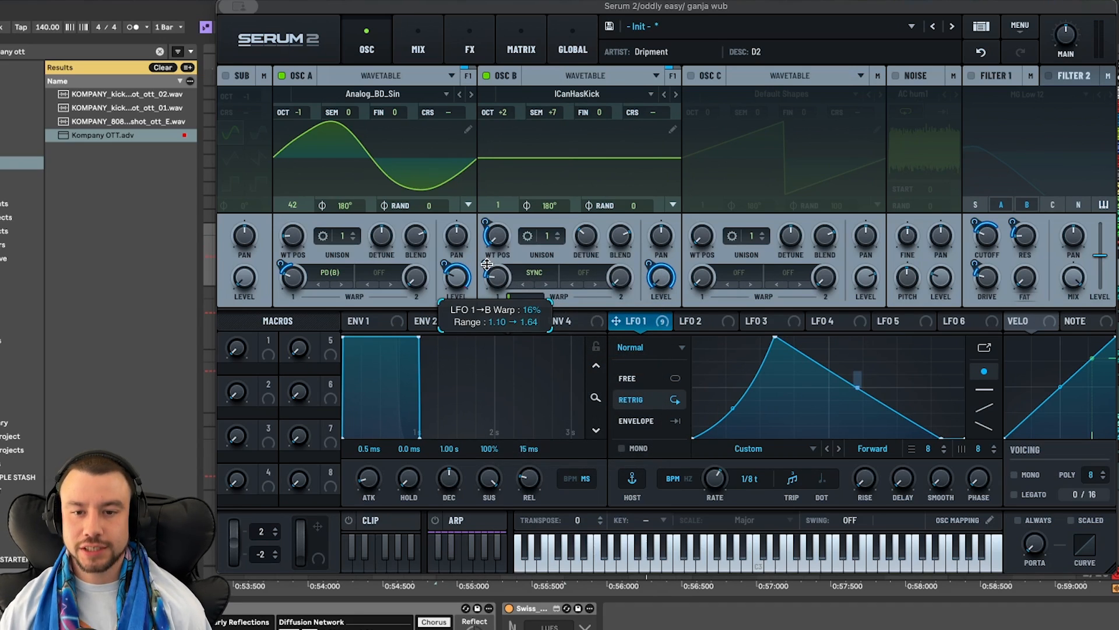
key(space)
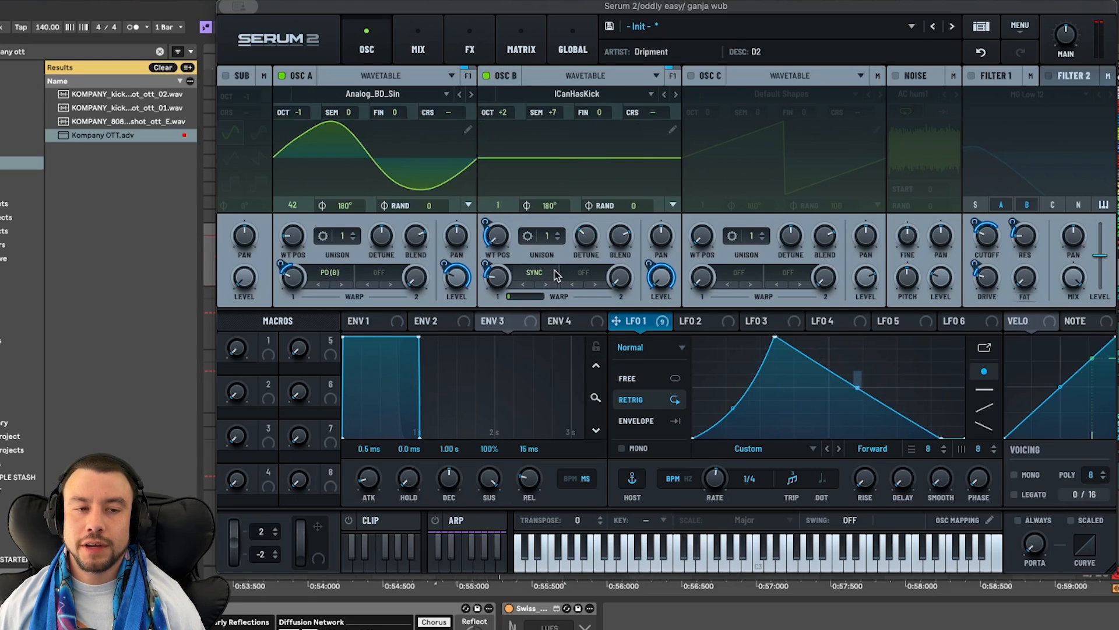
key(space)
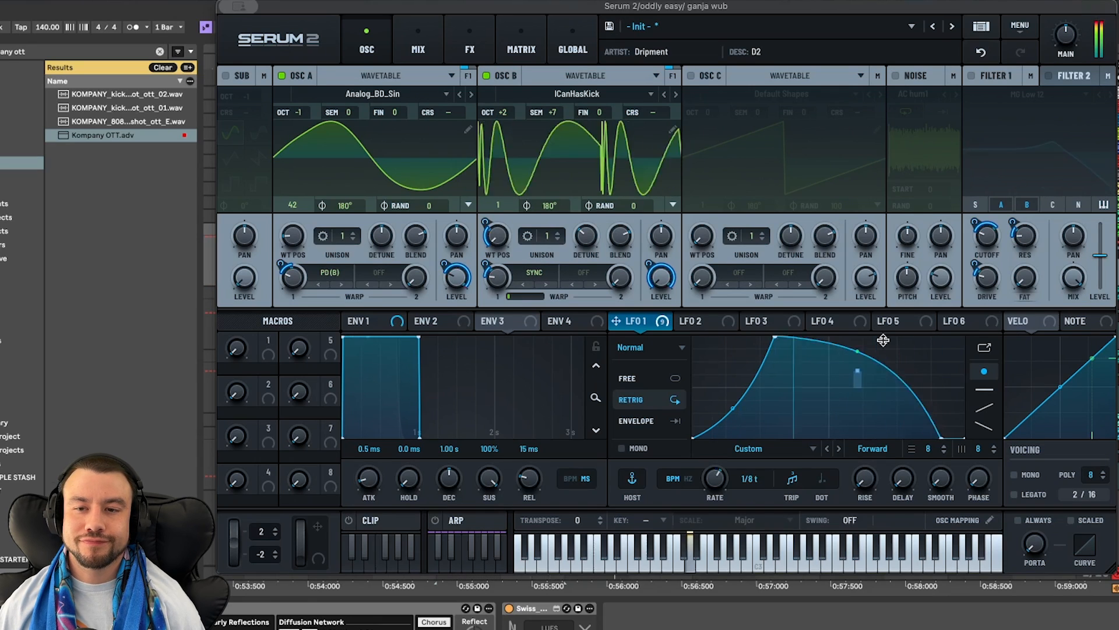
key(space)
- Enable Filter 1 with the MG Low 12 type and check LFO 1's modulation on its cutoff, resonance and drive
click(973, 77)
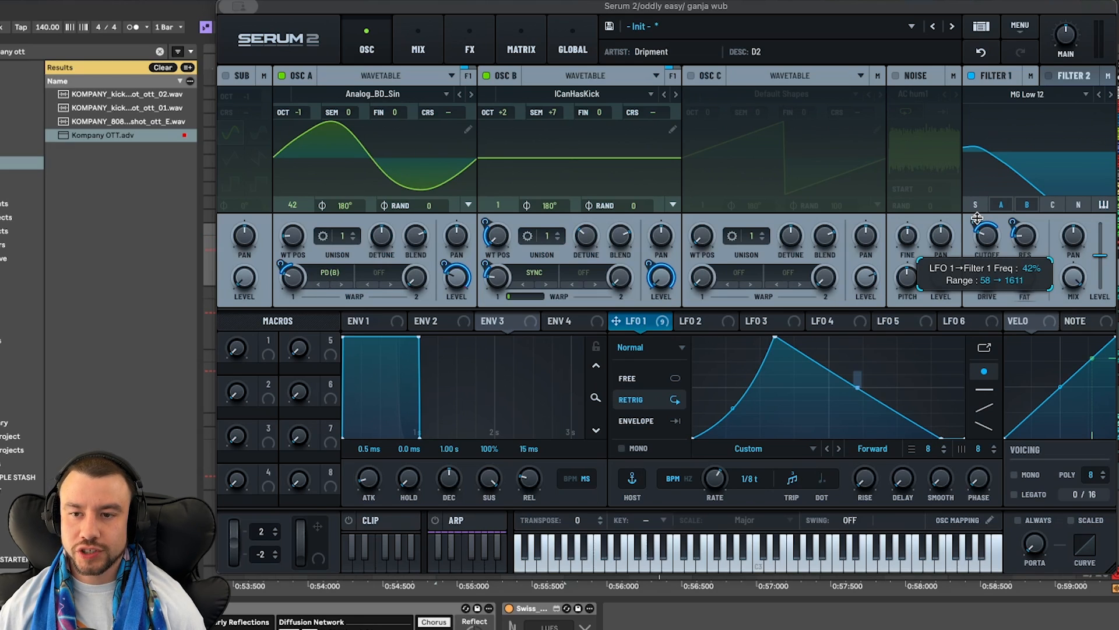
right_click(1021, 231)
click(1008, 255)
mouse_move(1022, 245)
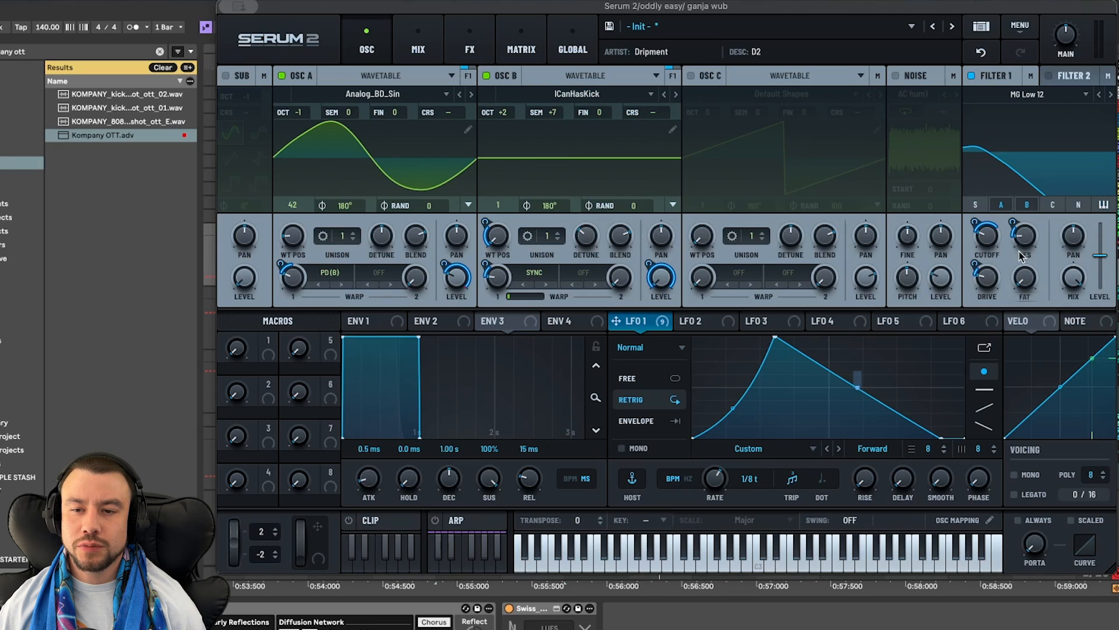
mouse_move(981, 292)
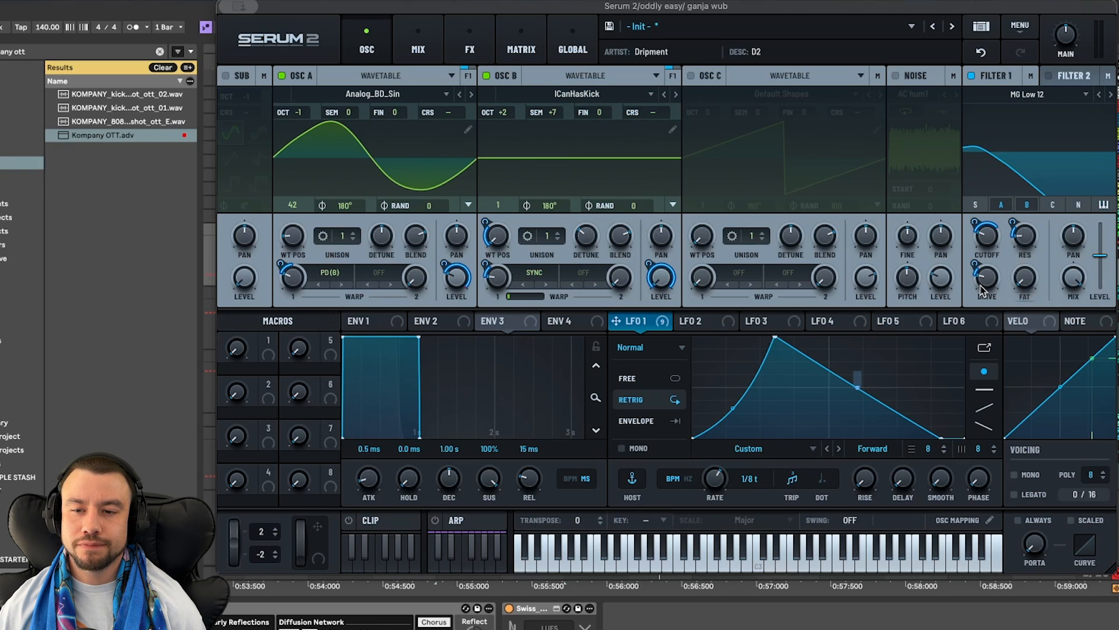
mouse_move(1017, 223)
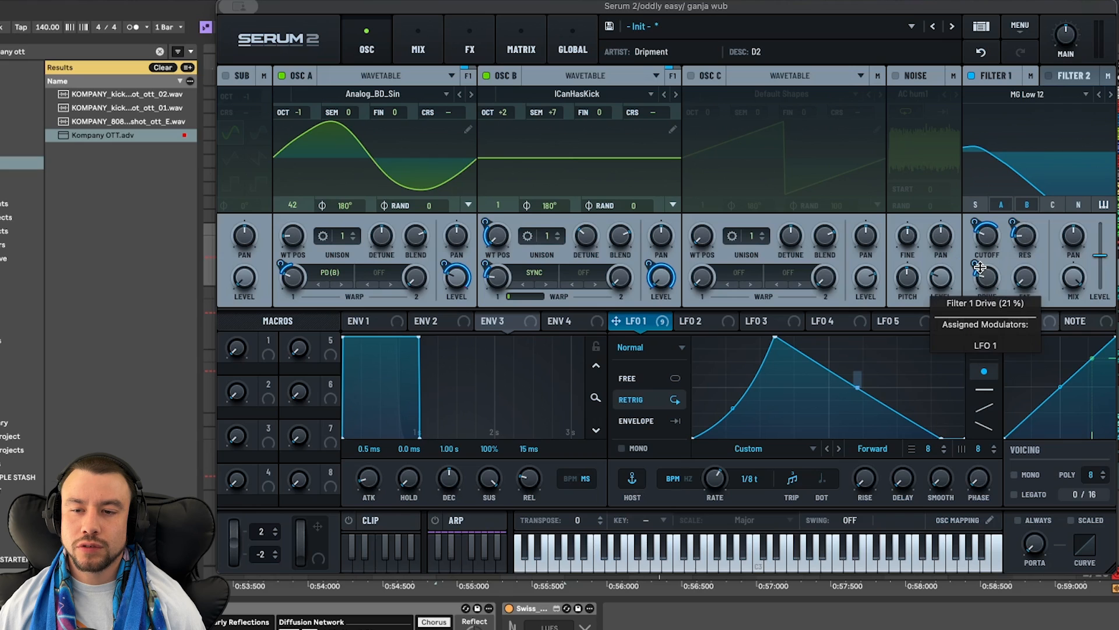
mouse_move(980, 266)
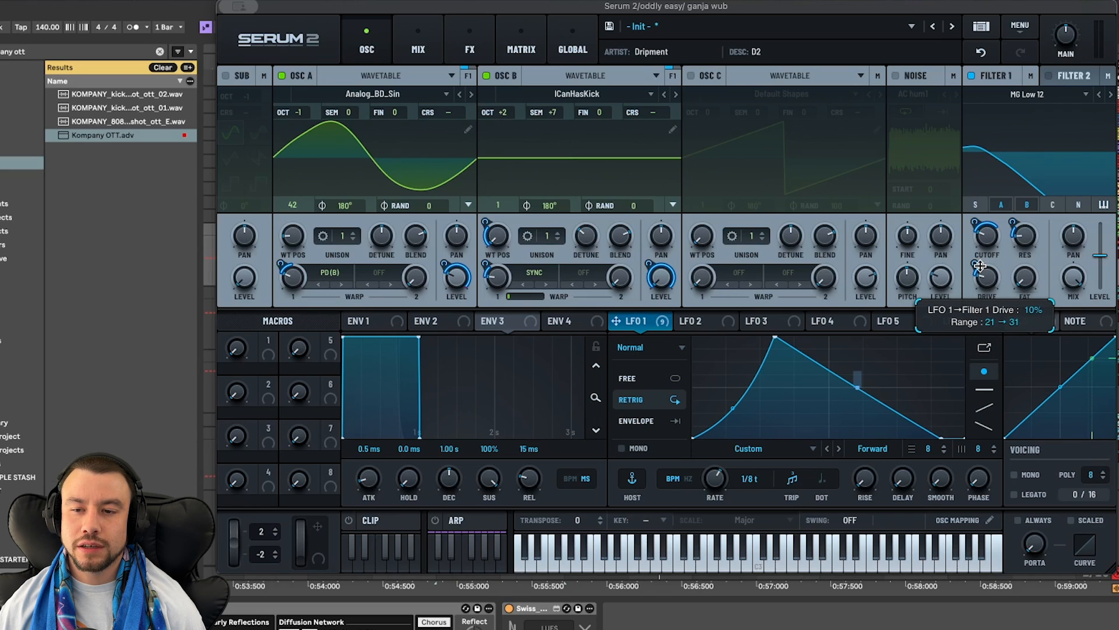
- Check Filter 1's oscillator A and B routing, and compare the sound with the filter bypassed and re-enabled
click(1026, 205)
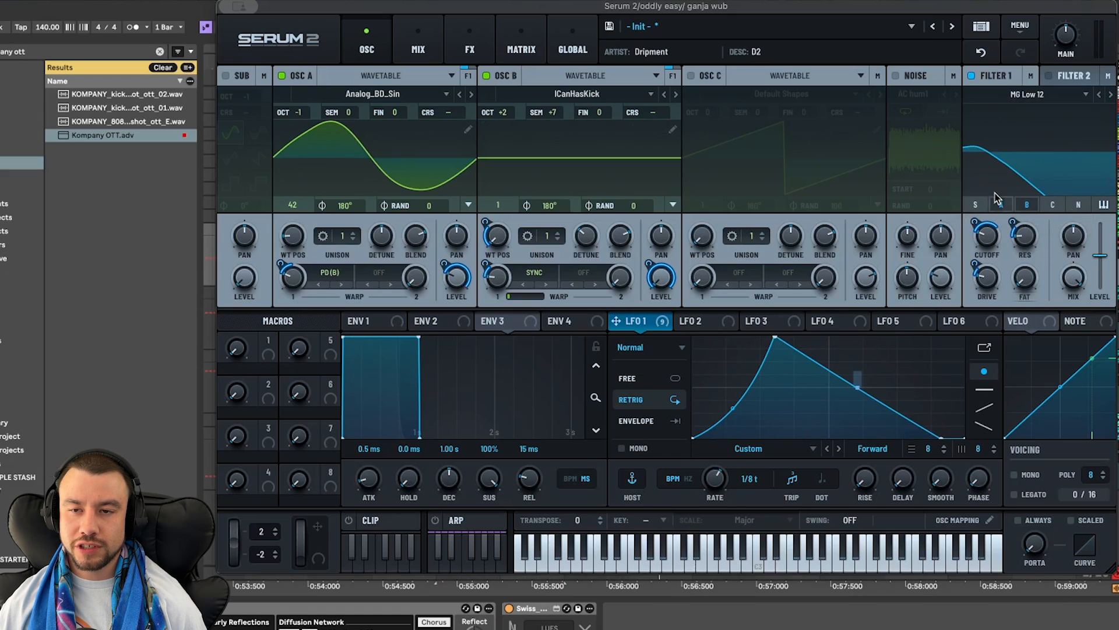
key(space)
click(971, 76)
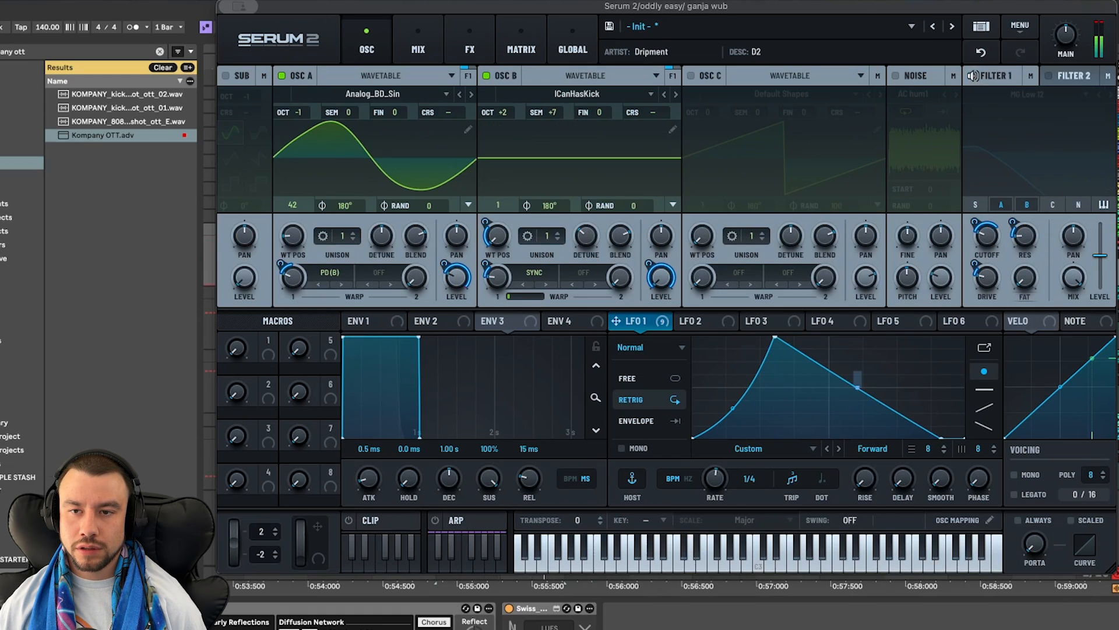
click(971, 75)
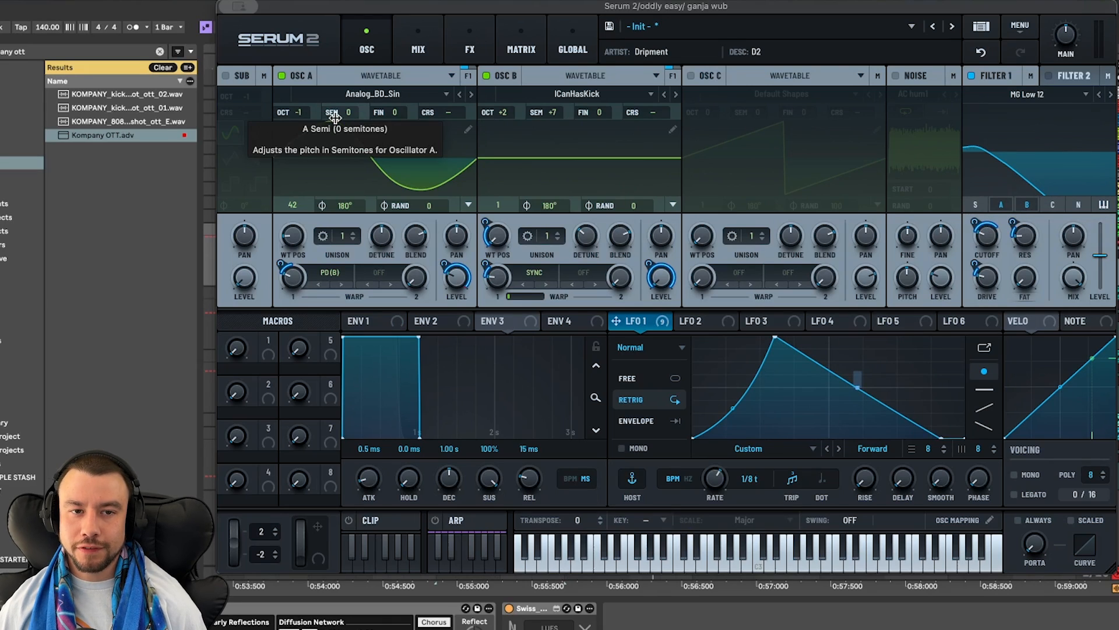
- Enable the Distortion, Compressor, Hyper/Dimension and Phaser effects one after another while auditioning the patch
click(470, 46)
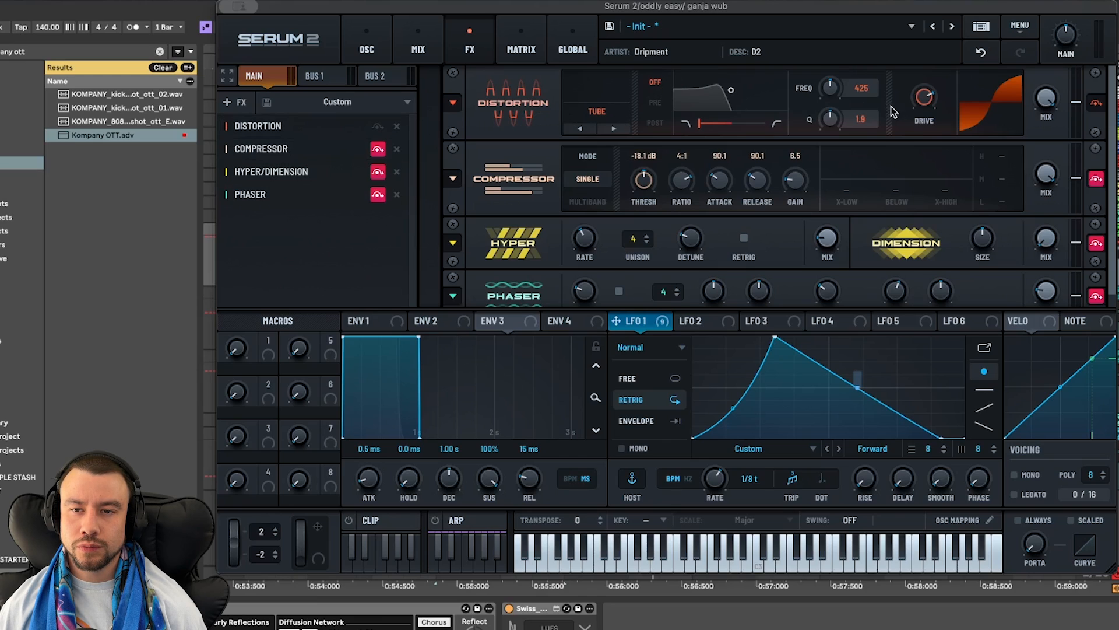
mouse_move(918, 105)
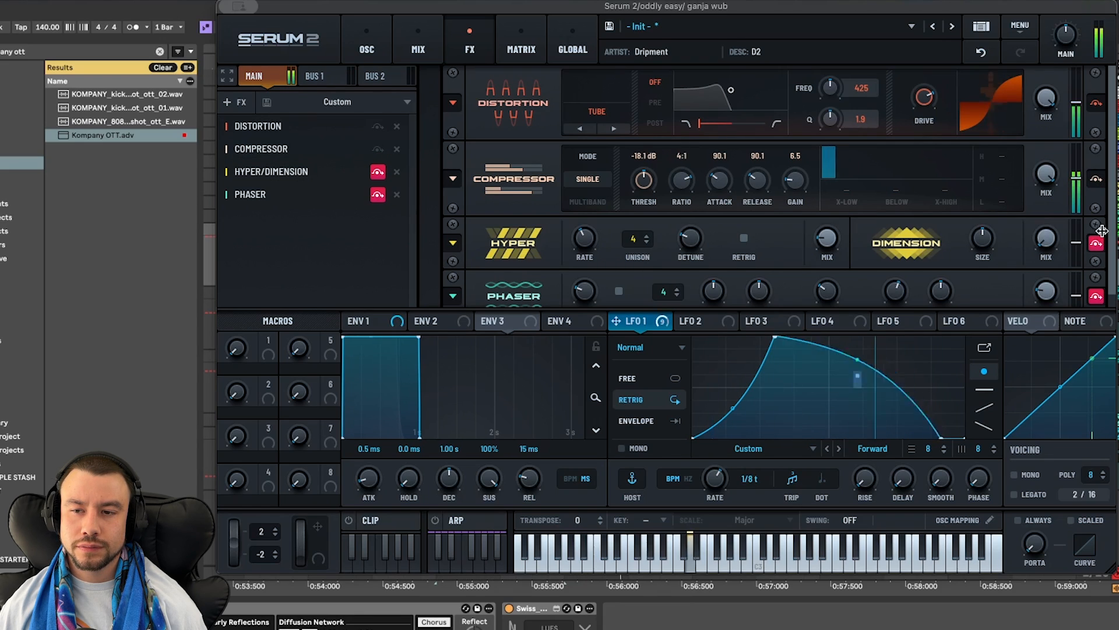
scroll(872, 281, down, 1)
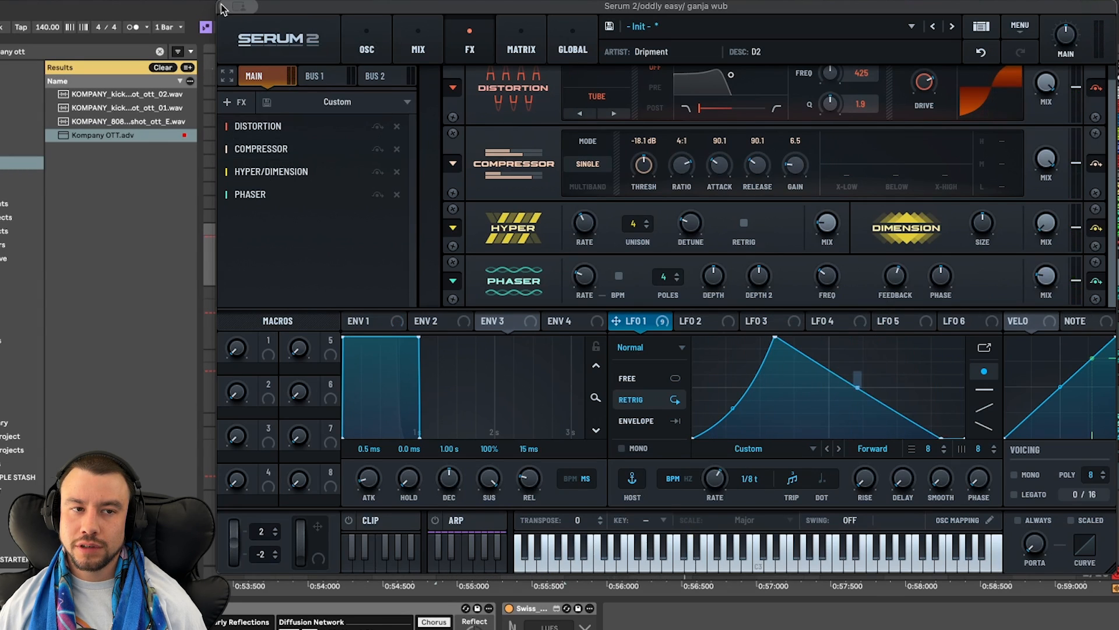
- Return to the oscillators, try a different Sync warp amount on oscillator B during playback, and undo the change
click(380, 41)
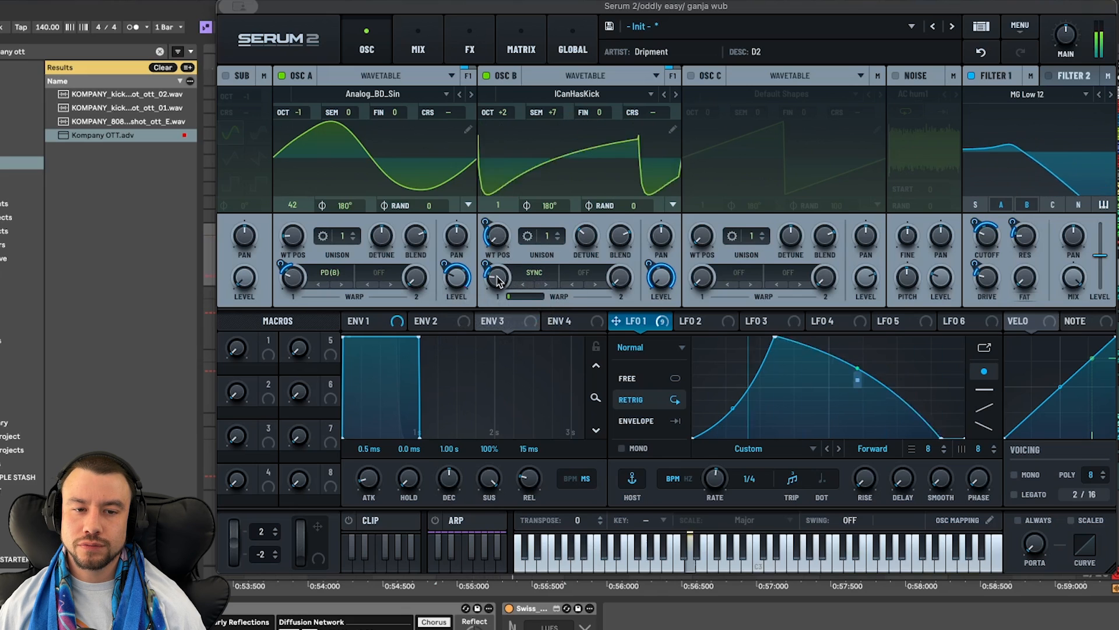
mouse_move(497, 276)
mouse_down()
mouse_move(500, 178)
mouse_move(500, 281)
mouse_up()
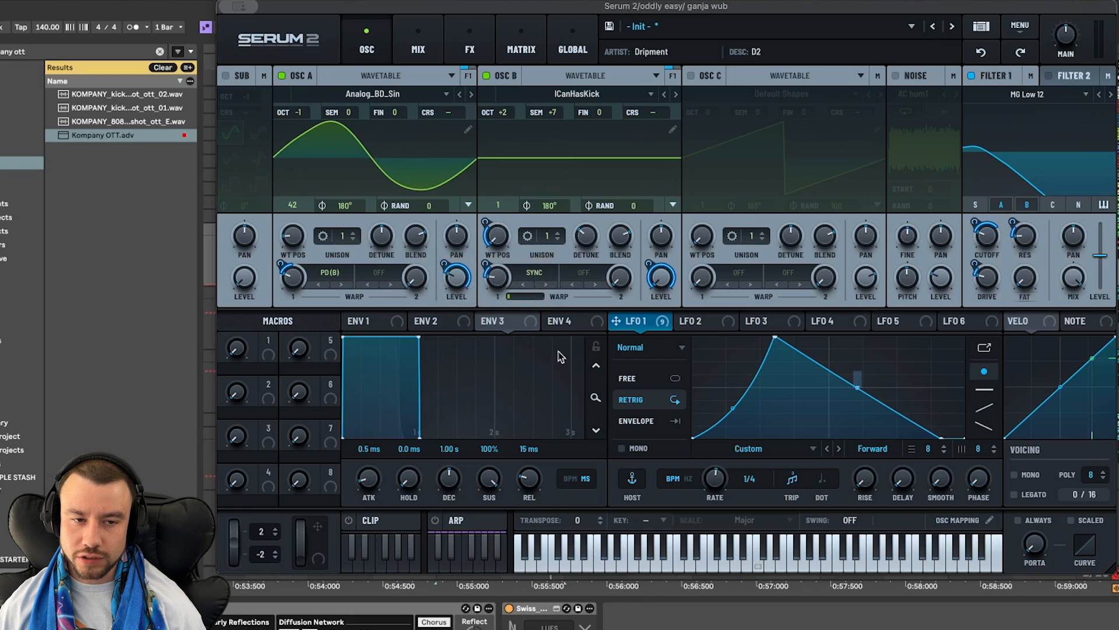
key(space)
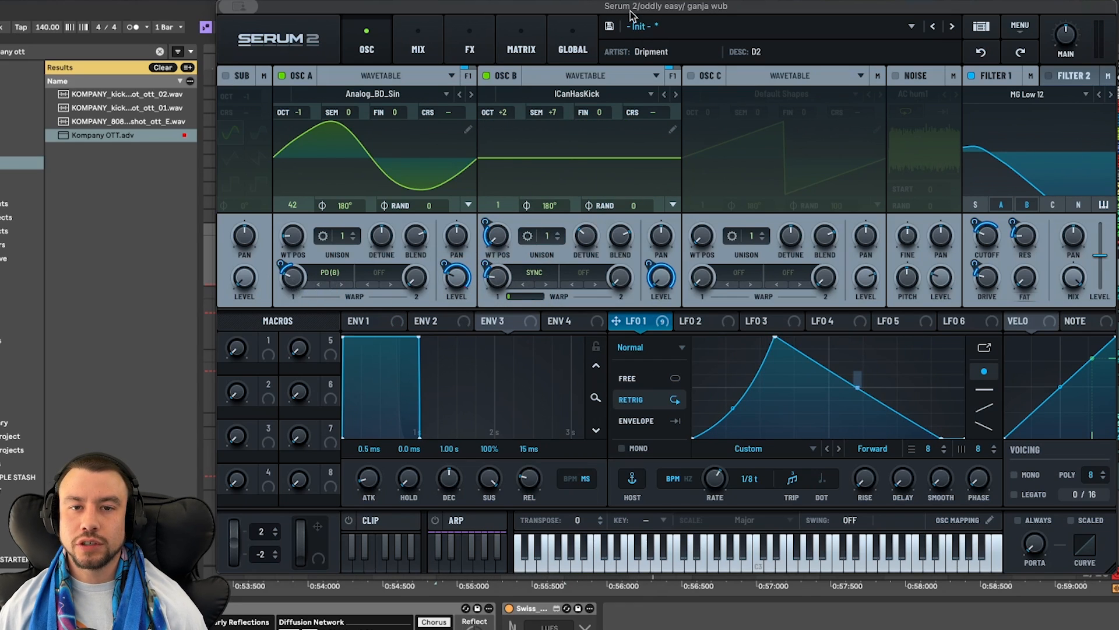
key(space)
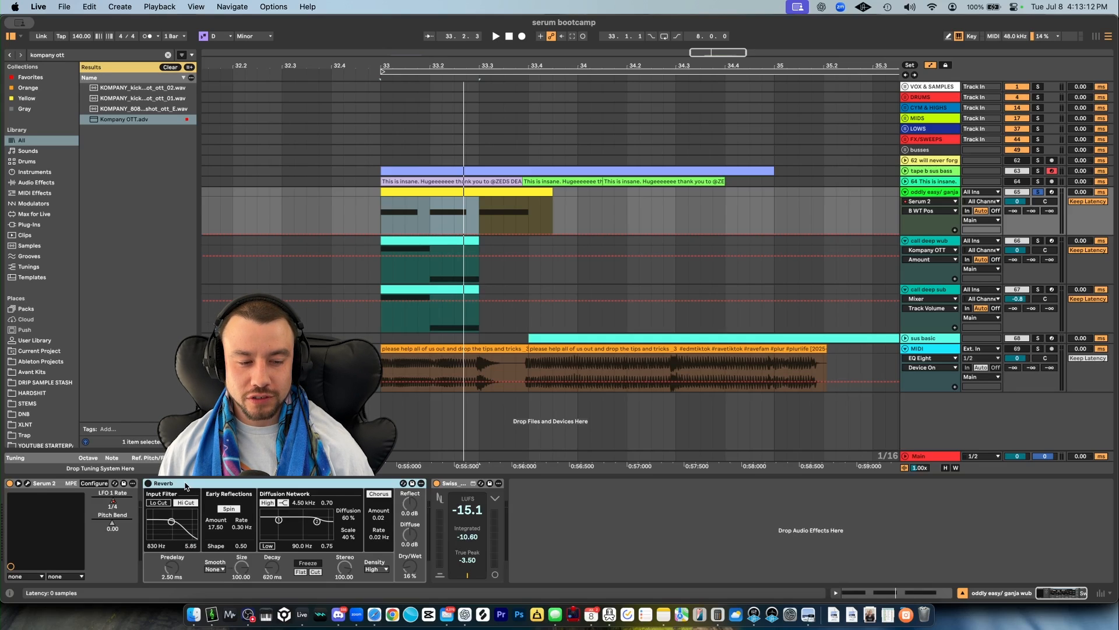
- Enable the Reverb device on the wub track, keep its Dry/Wet at 16%, and audition it with repeated playback
click(149, 484)
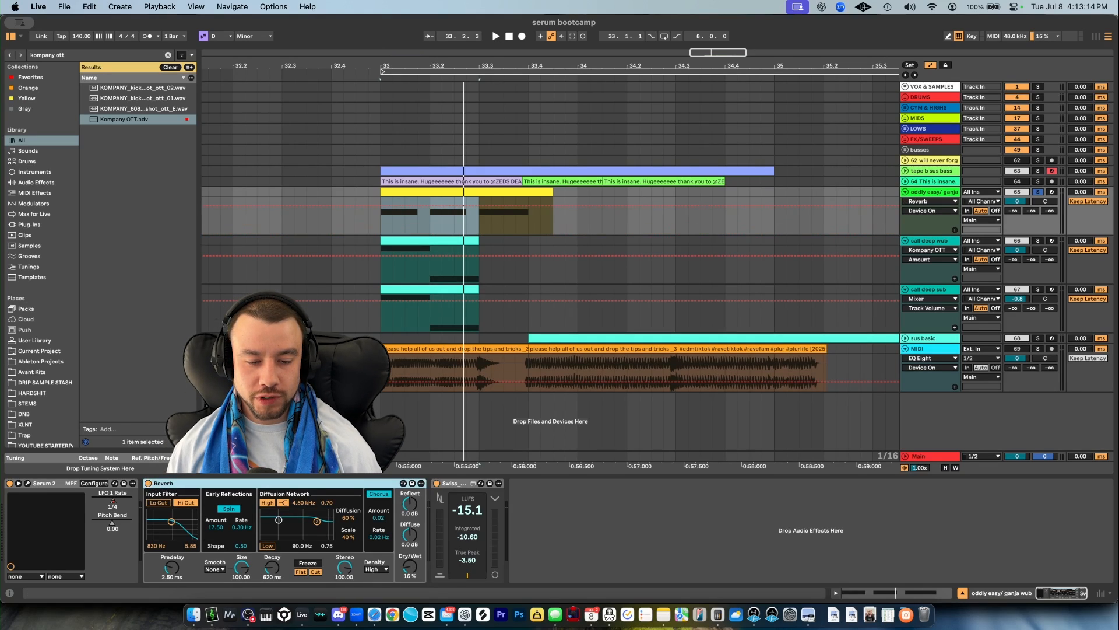
click(415, 571)
key(space)
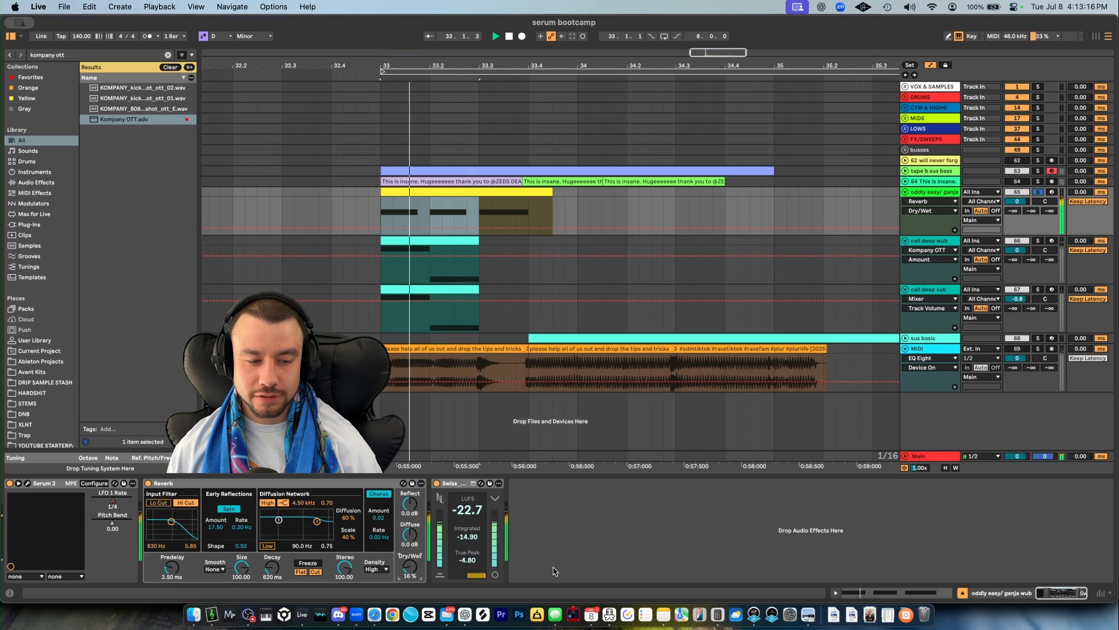
key(space)
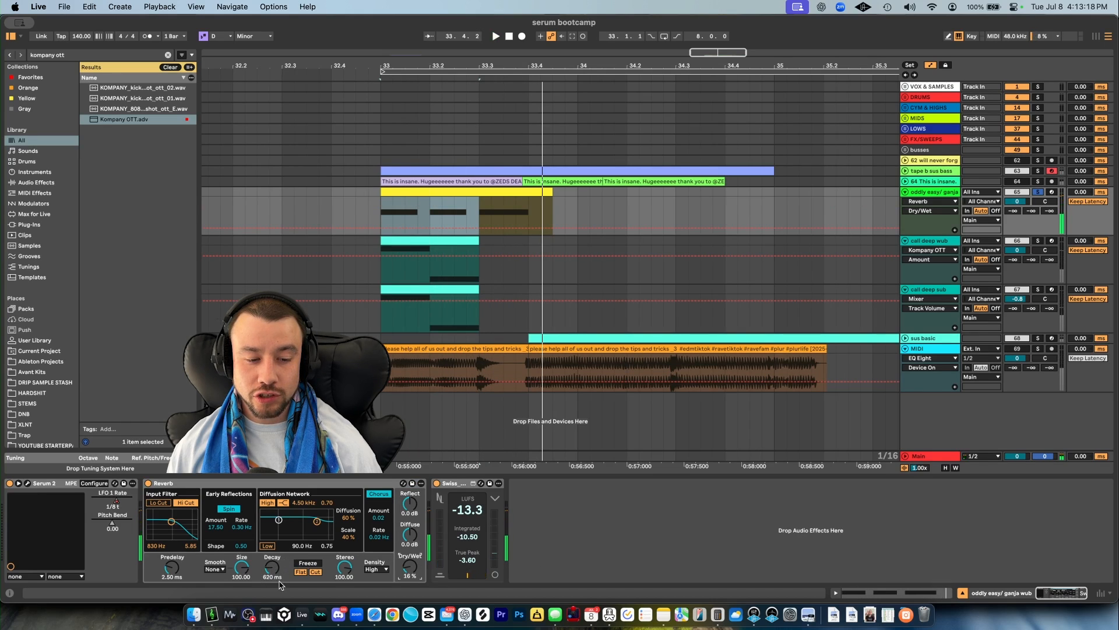
key(space)
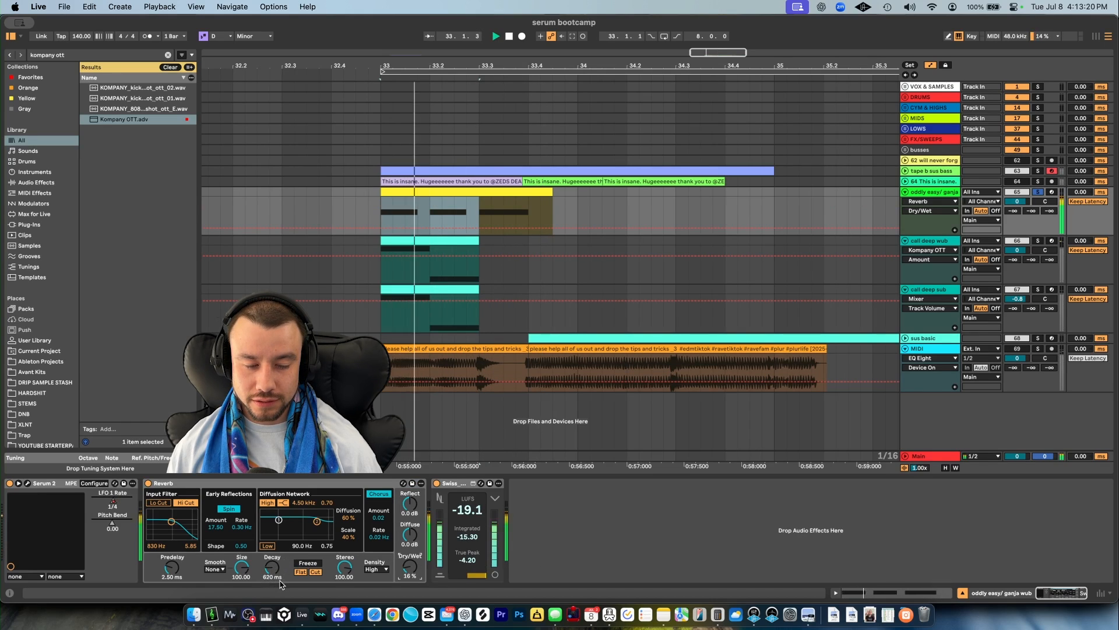
key(space)
key(space)
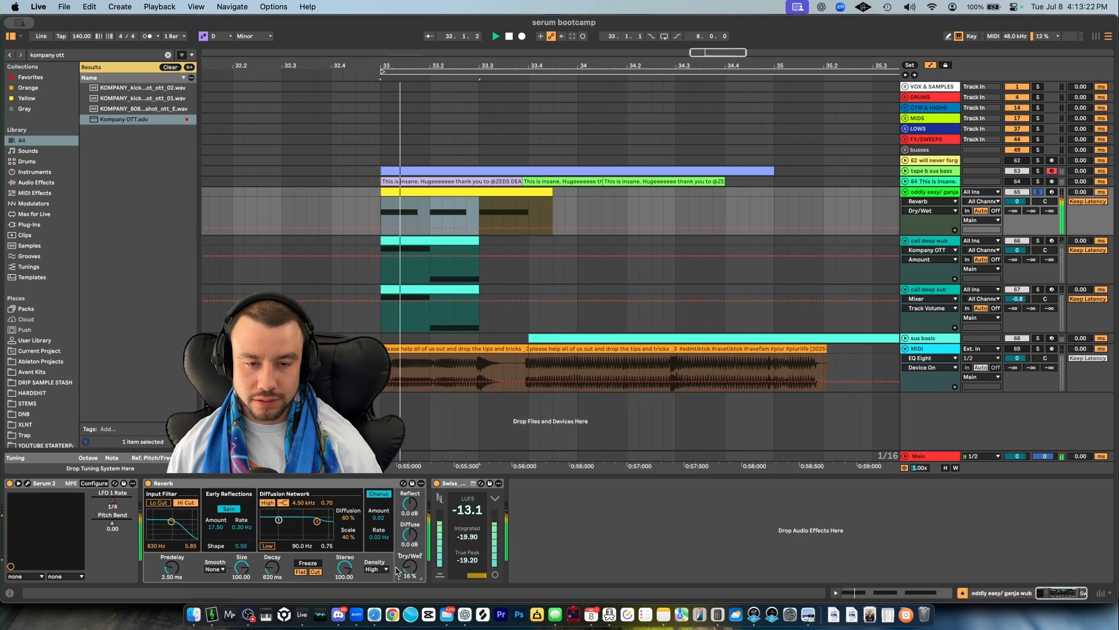
key(space)
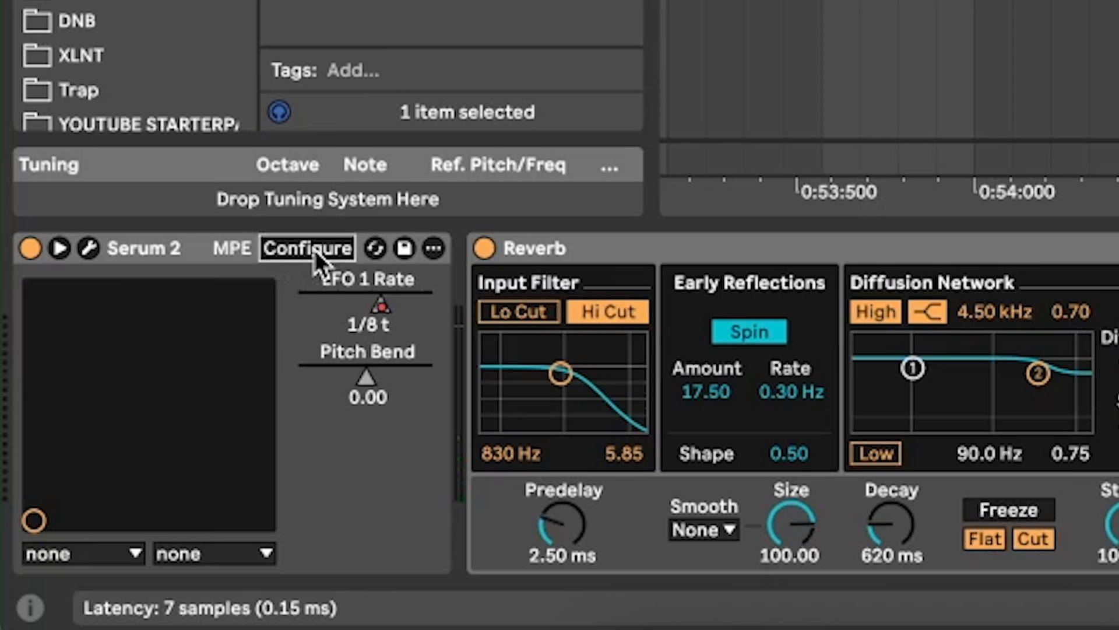
- Look at Serum 2's parameter configuration mode with LFO 1 Rate mapped, leave it and close the plug-in window
click(315, 251)
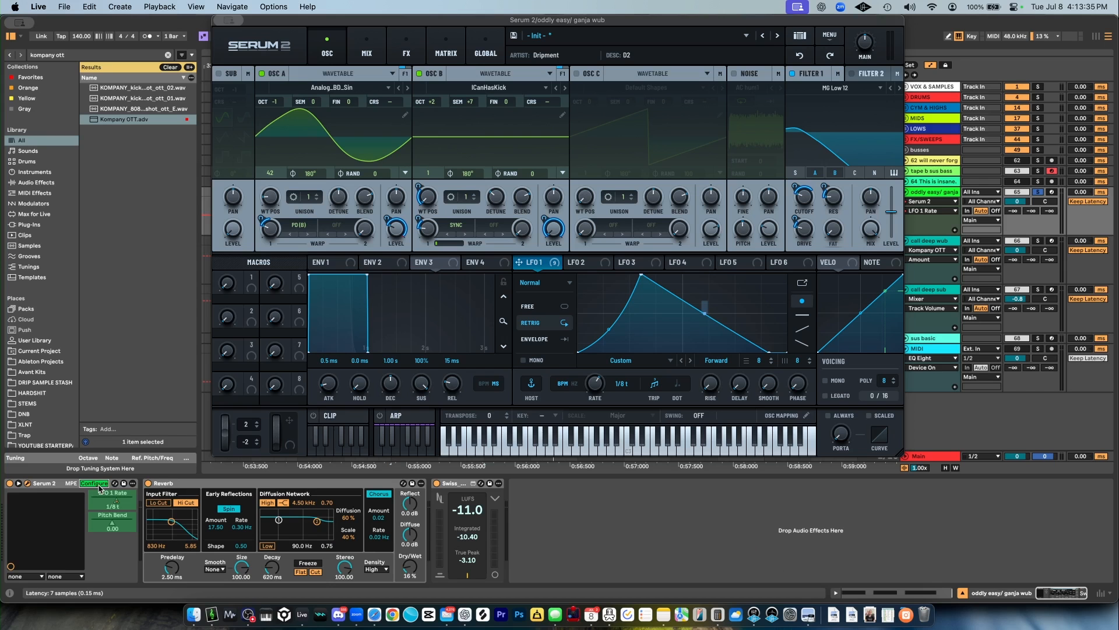
click(98, 485)
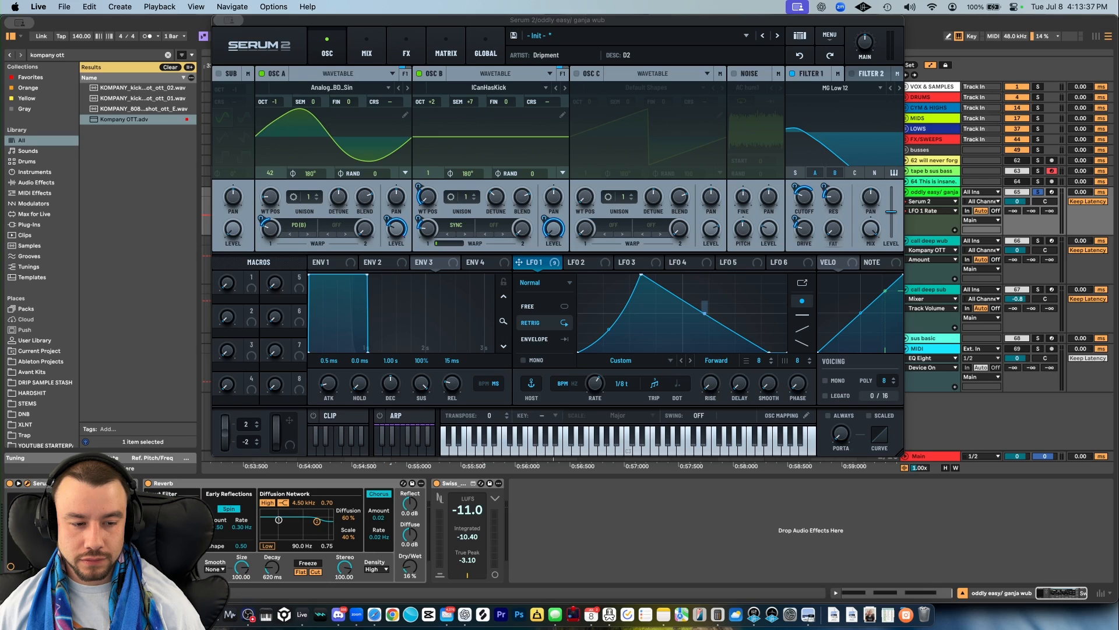
click(219, 20)
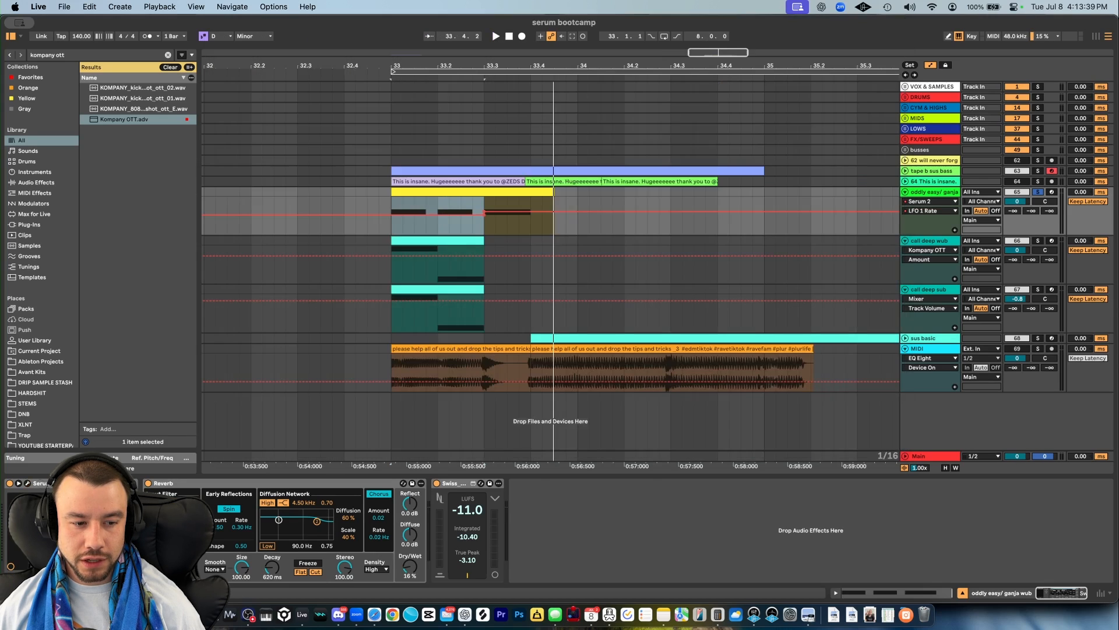
- Show the LFO 1 Rate automation on the wub track and play its sections from 33.1.1 and 33.3.1
right_click(117, 505)
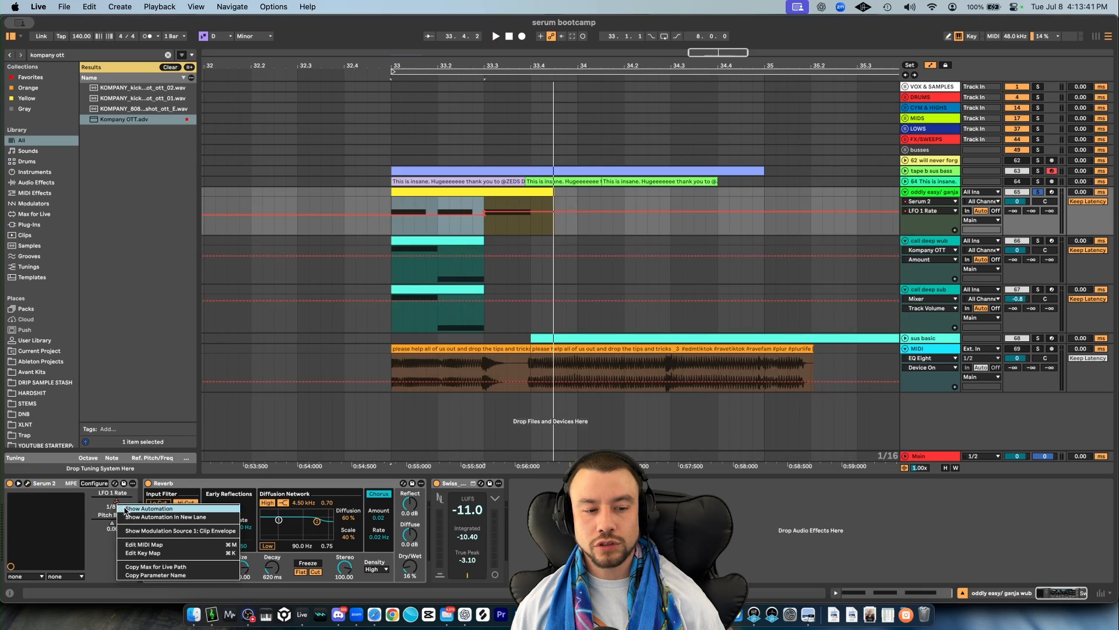
click(133, 509)
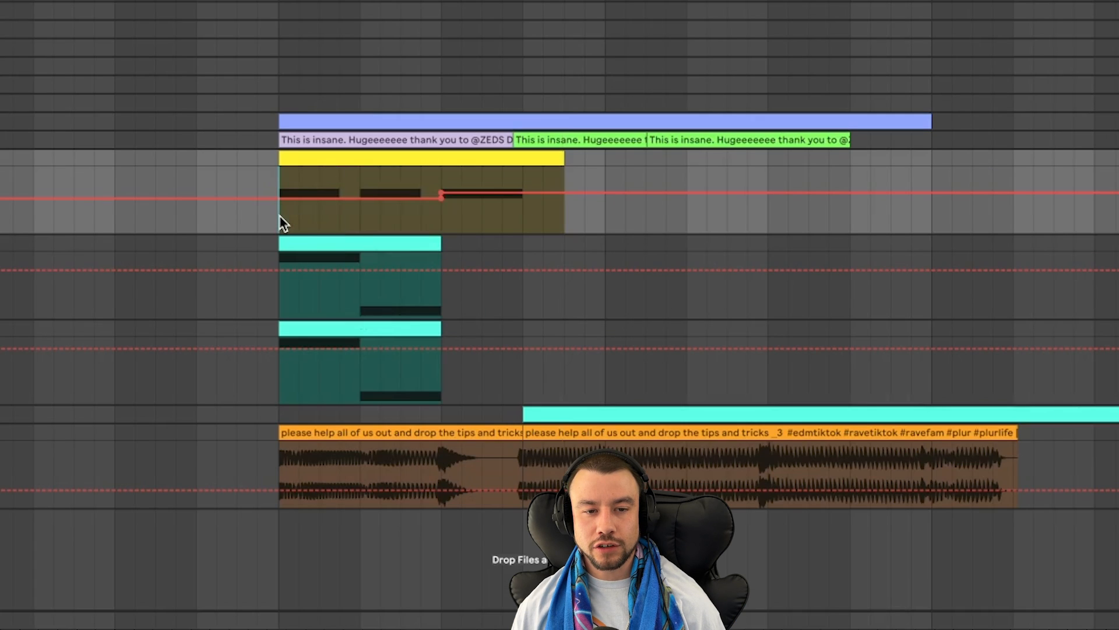
scroll(279, 215, up, 3)
key(space)
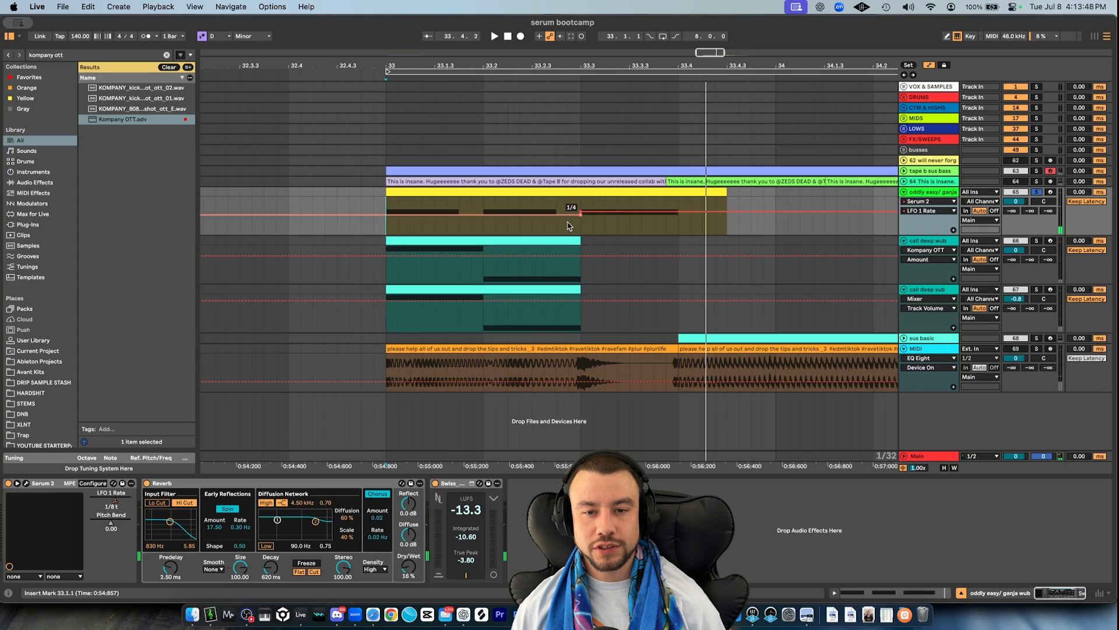
click(578, 223)
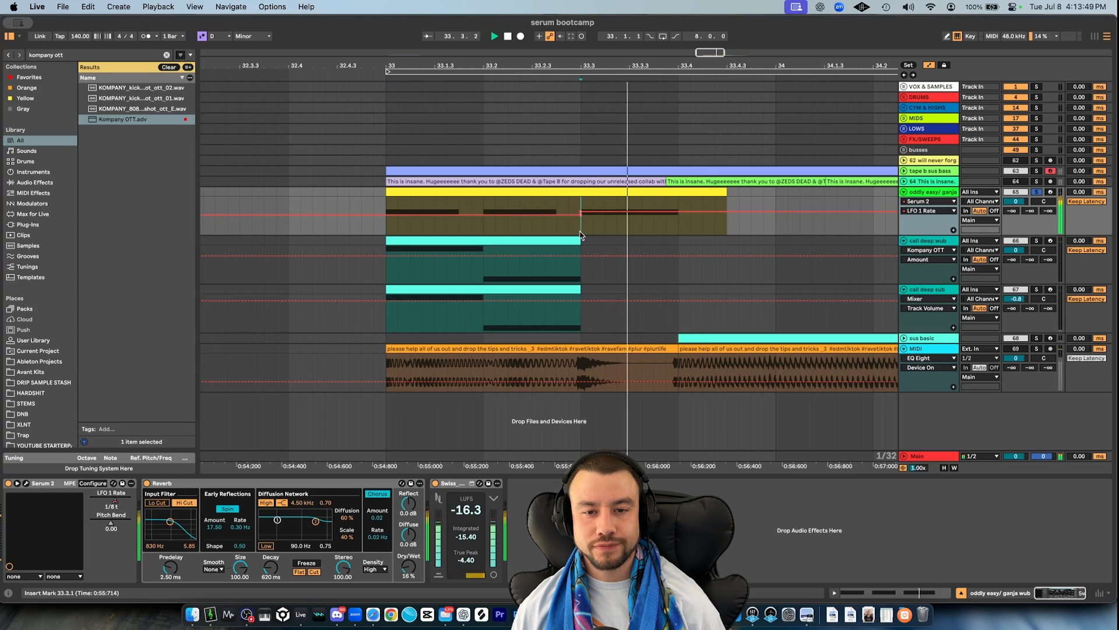
key(space)
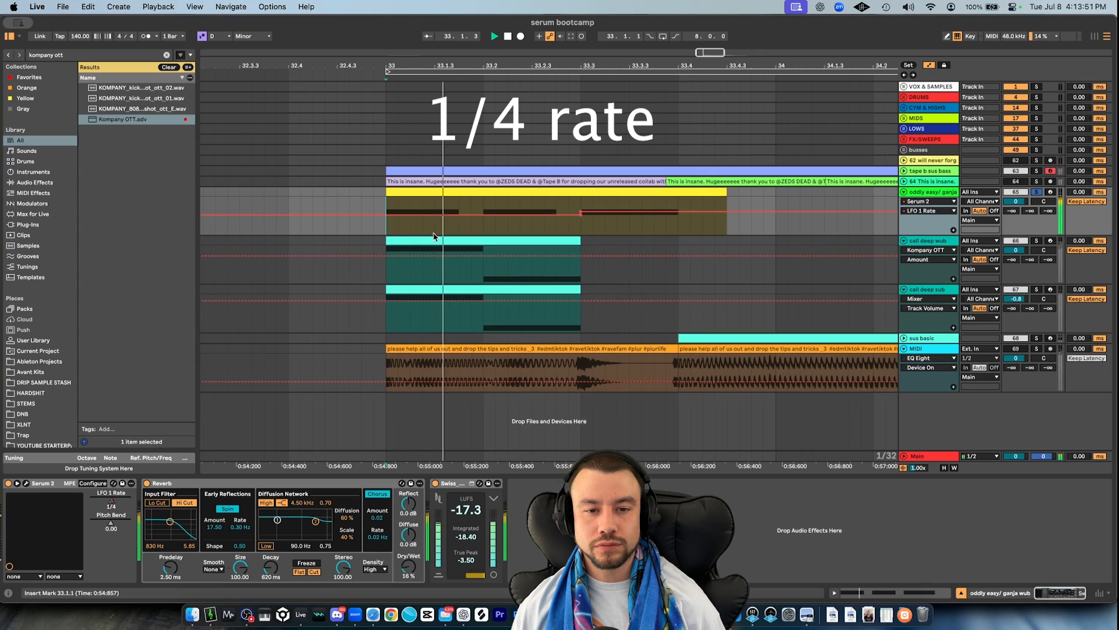
click(484, 228)
scroll(484, 227, down, 5)
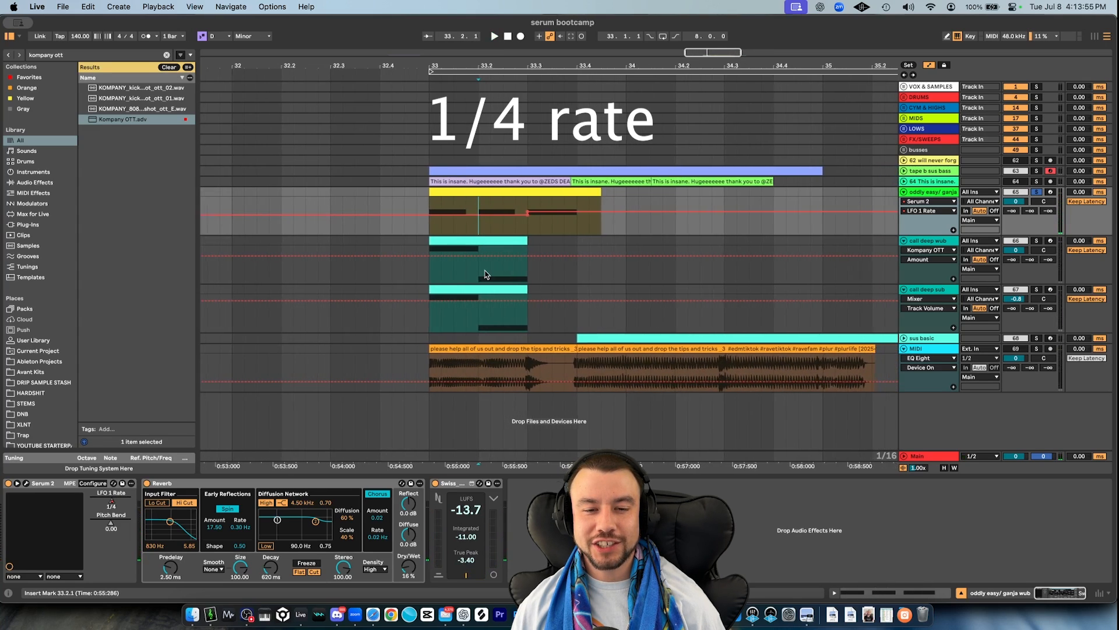
scroll(487, 274, down, 3)
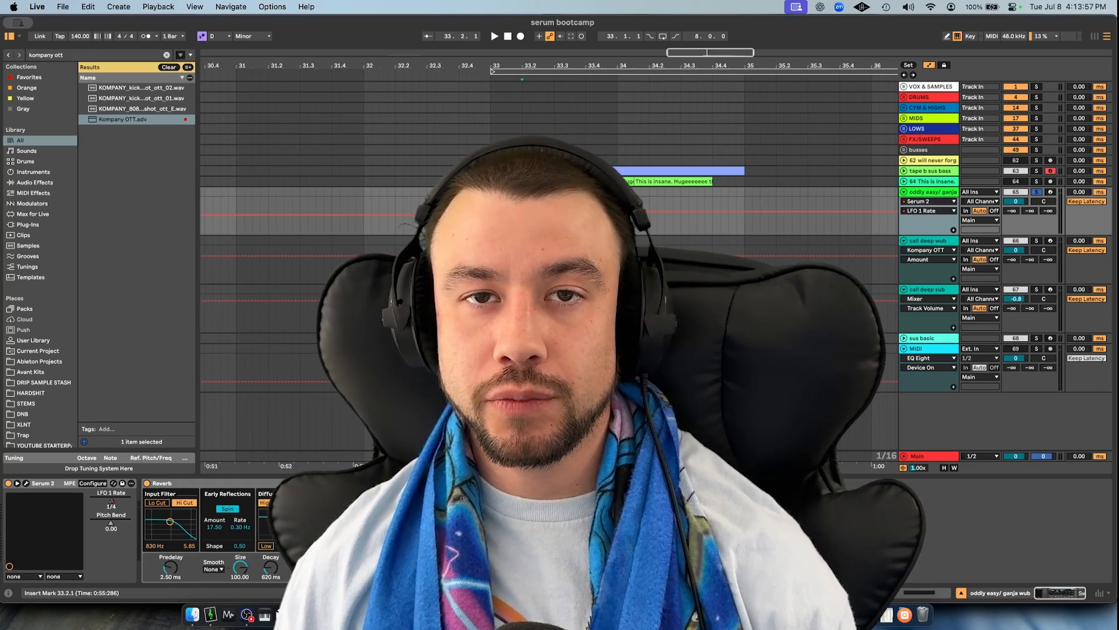